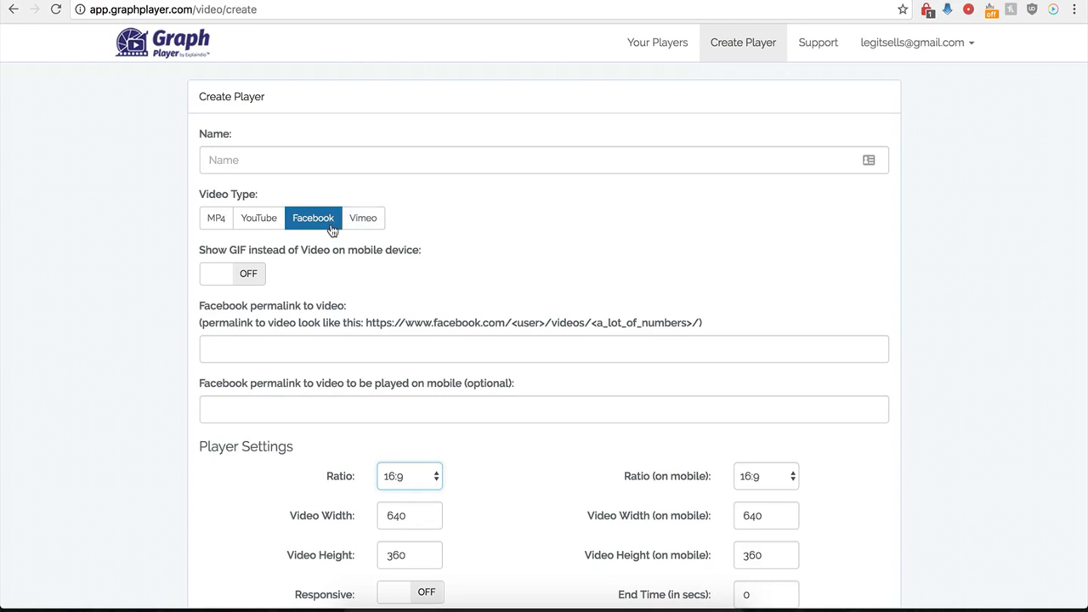
Name the player "Demo Name" and choose Facebook as the video type.
{"action": "scroll", "coordinate": [191, 366], "scroll_direction": "down", "scroll_amount": 1}
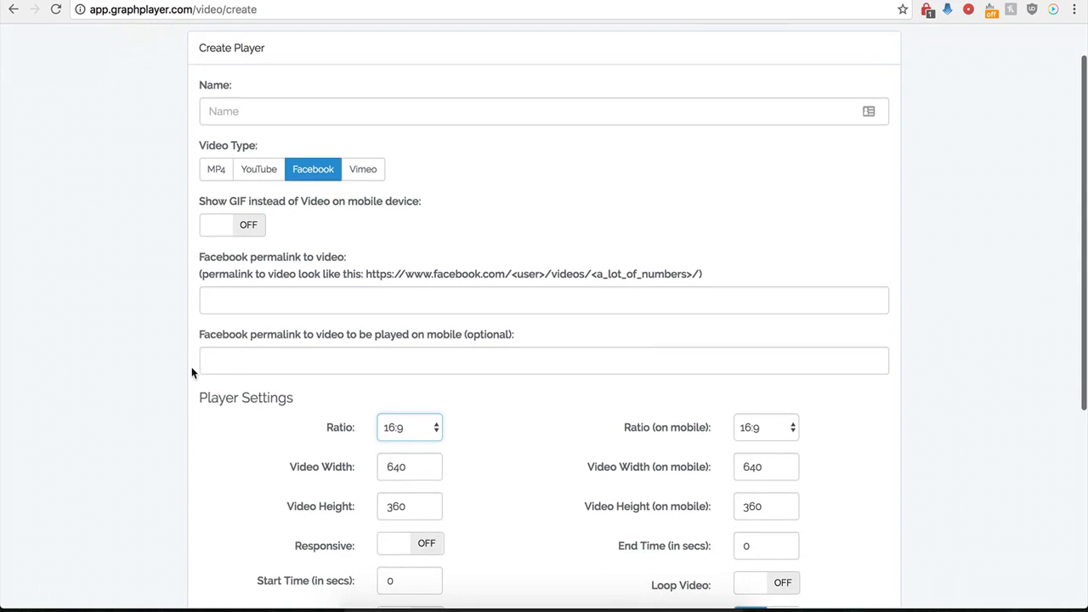
{"action": "left_click", "coordinate": [295, 112]}
{"action": "type", "text": "Demo Name"}
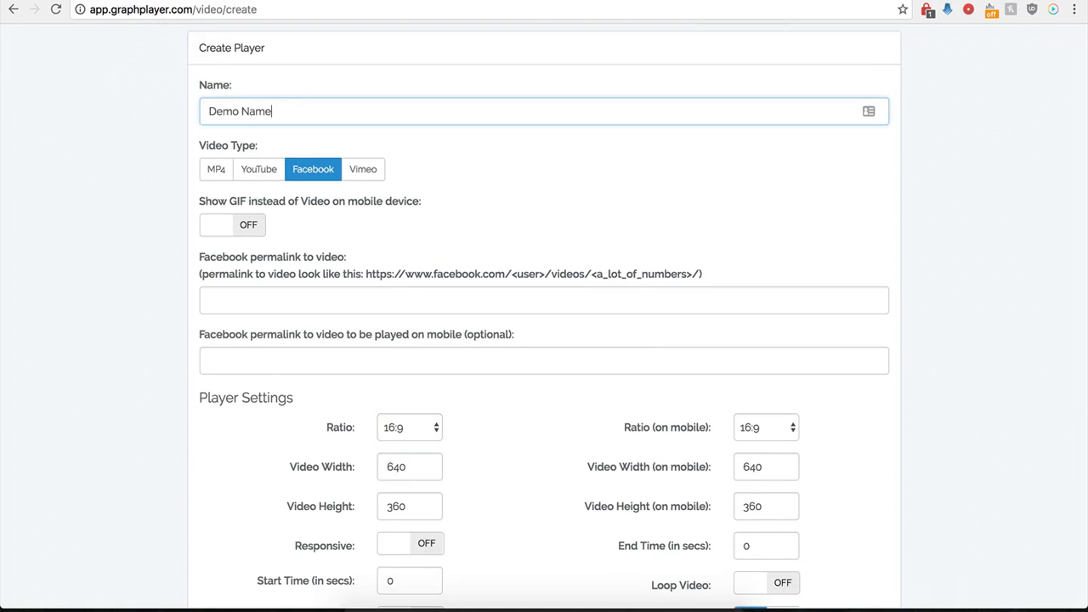
{"action": "left_click", "coordinate": [295, 178]}
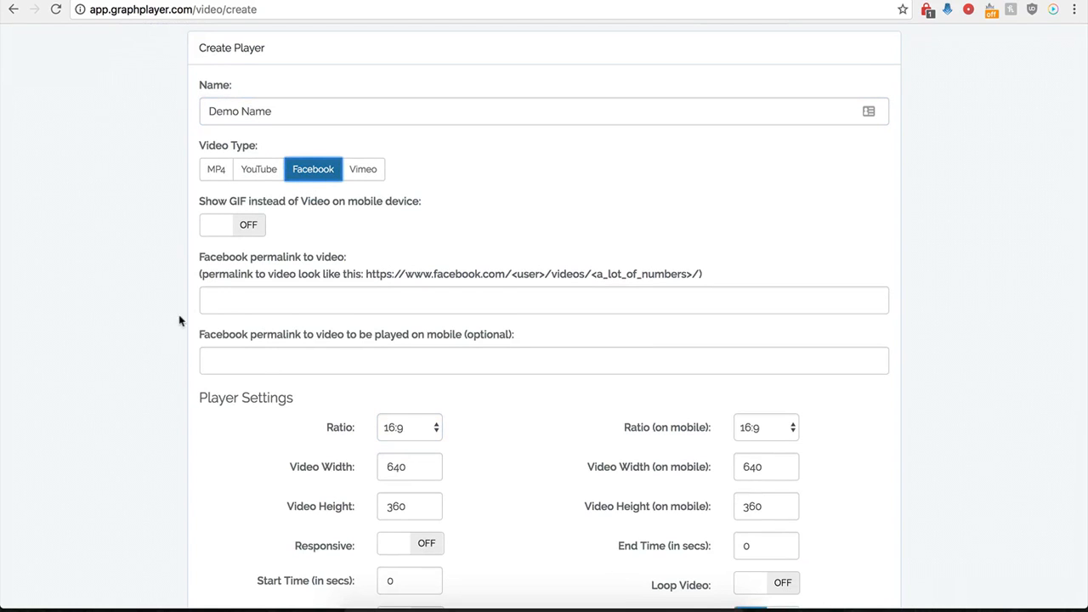
Copy the INSIDER dessert "Creative Cakes" video's Facebook URL into the video permalink and remove "?type=2&theater" from its end.
{"action": "scroll", "coordinate": [212, 281], "scroll_direction": "down", "scroll_amount": 1}
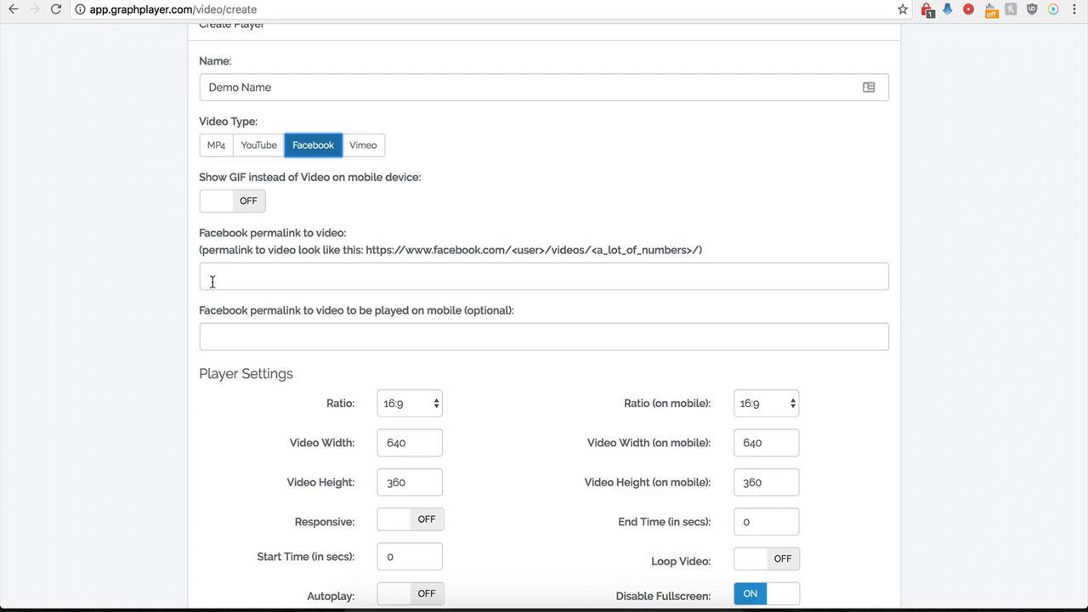
{"action": "left_click", "coordinate": [213, 282]}
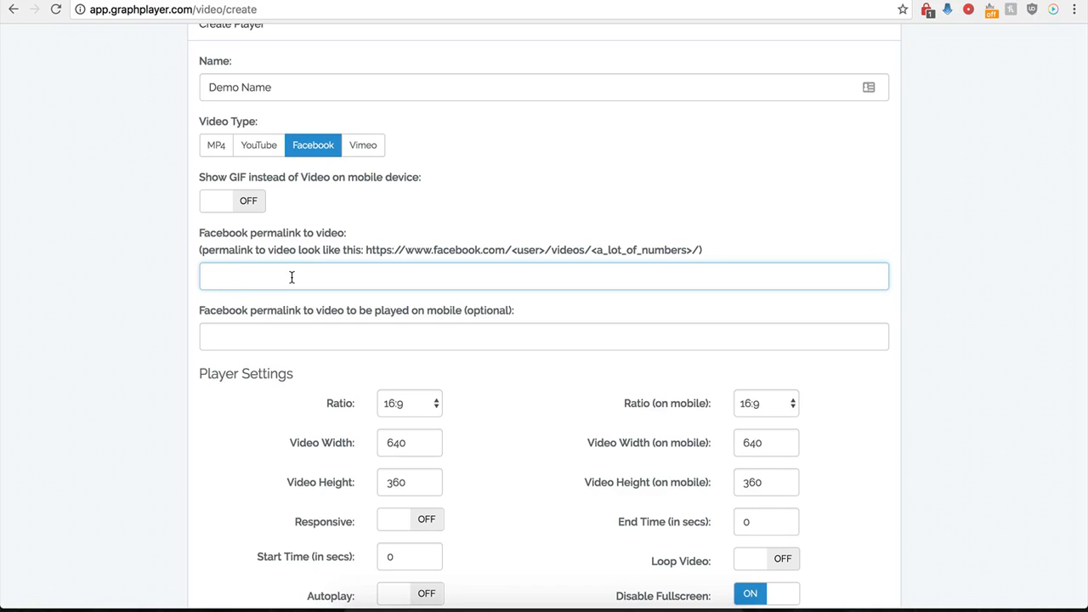
{"action": "left_click", "coordinate": [751, 1]}
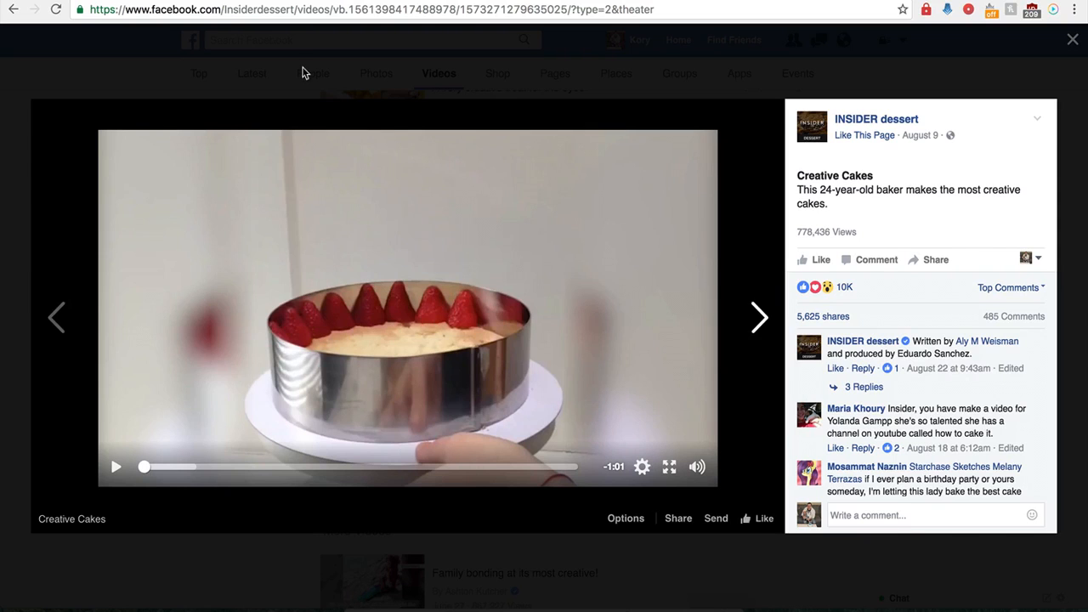
{"action": "left_click", "coordinate": [320, 10]}
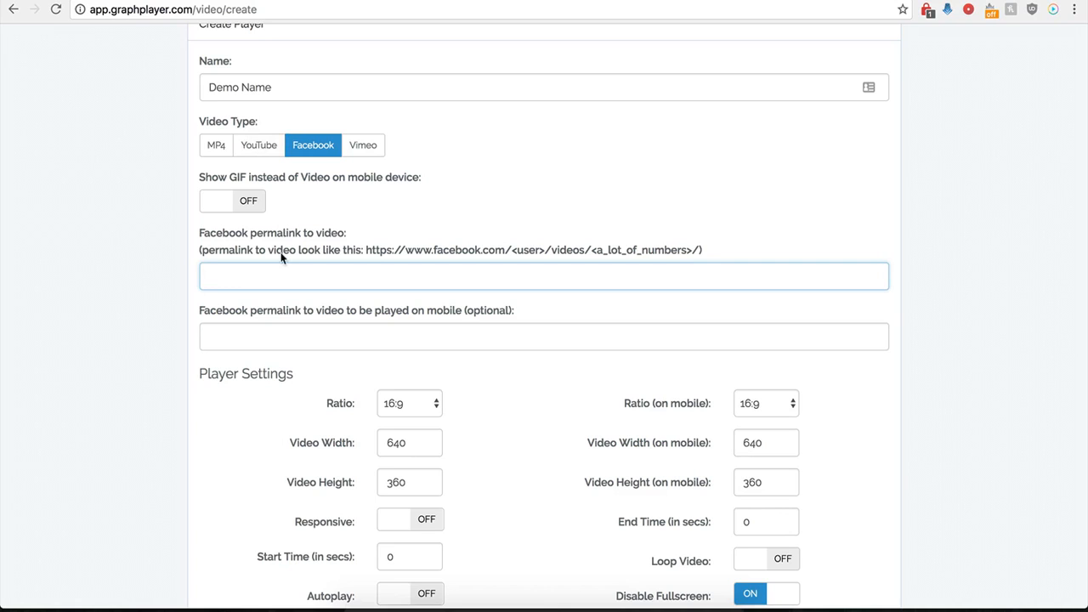
{"action": "key", "text": "super+v"}
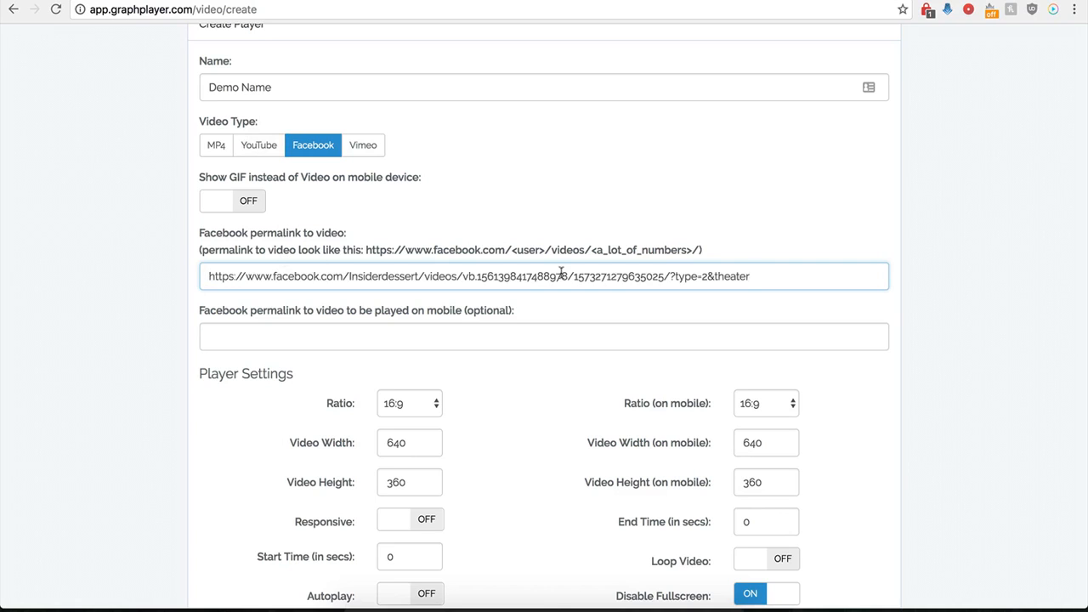
{"action": "left_click_drag", "start_coordinate": [770, 276], "coordinate": [675, 277]}
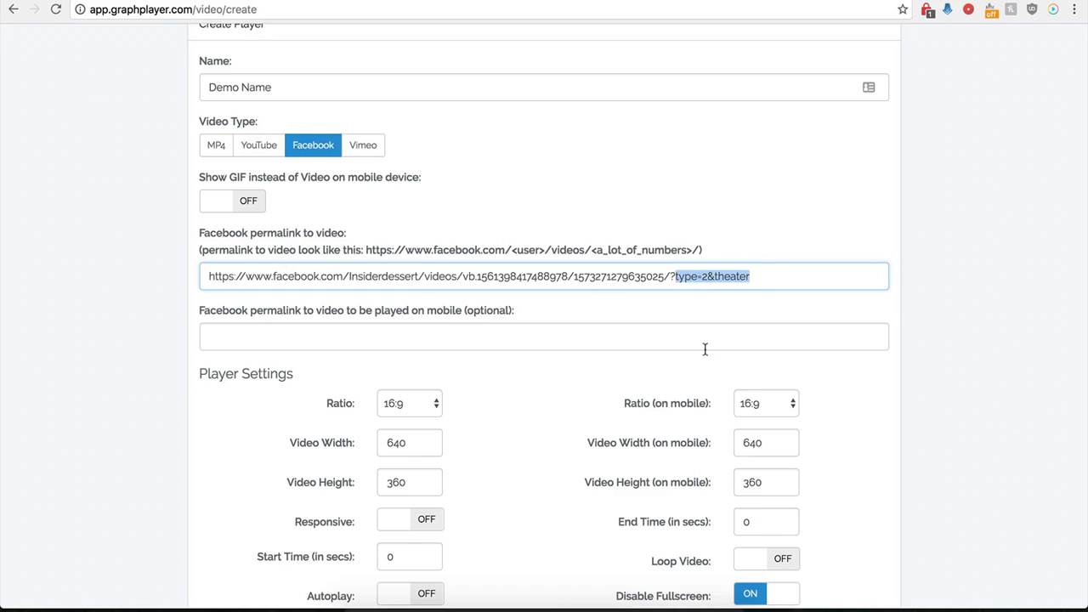
{"action": "key", "text": "BackSpace"}
{"action": "key", "text": "BackSpace"}
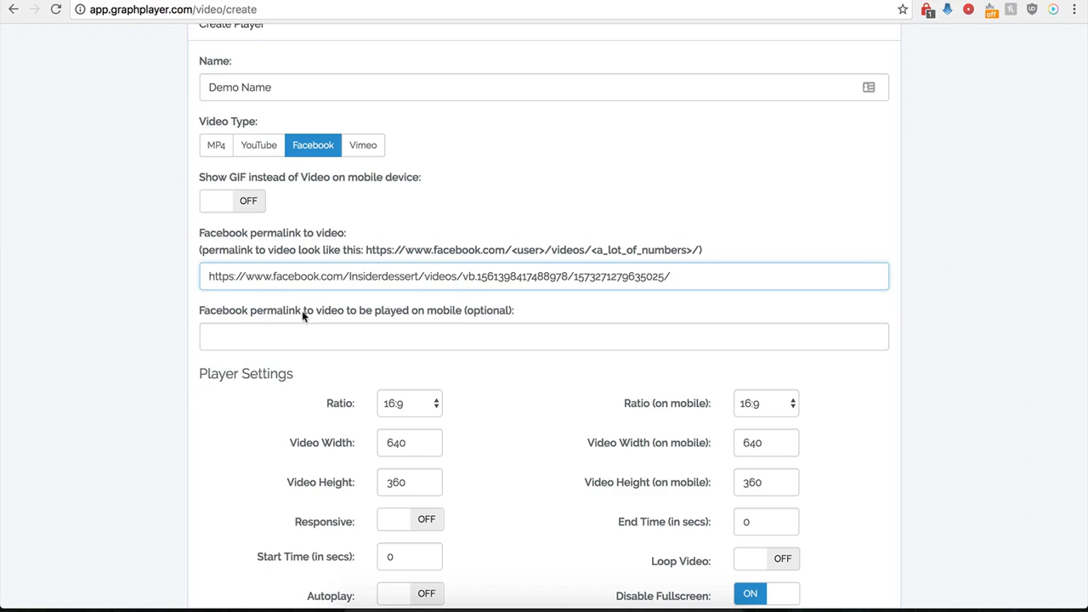
{"action": "left_click", "coordinate": [271, 342]}
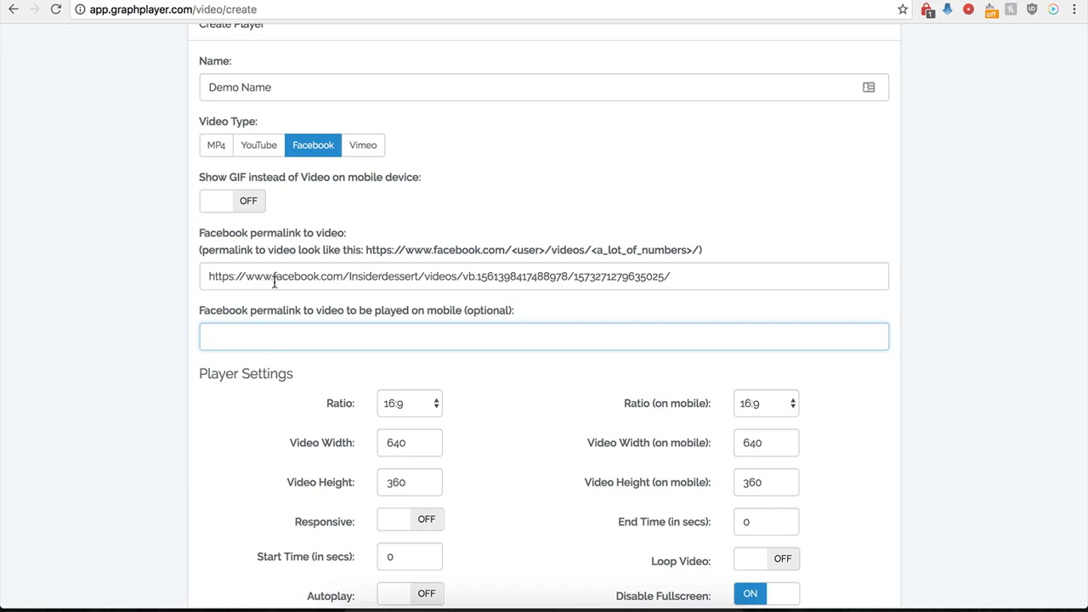
{"action": "left_click_drag", "start_coordinate": [308, 276], "coordinate": [476, 276]}
{"action": "left_click", "coordinate": [234, 277]}
{"action": "left_click_drag", "start_coordinate": [235, 276], "coordinate": [482, 274]}
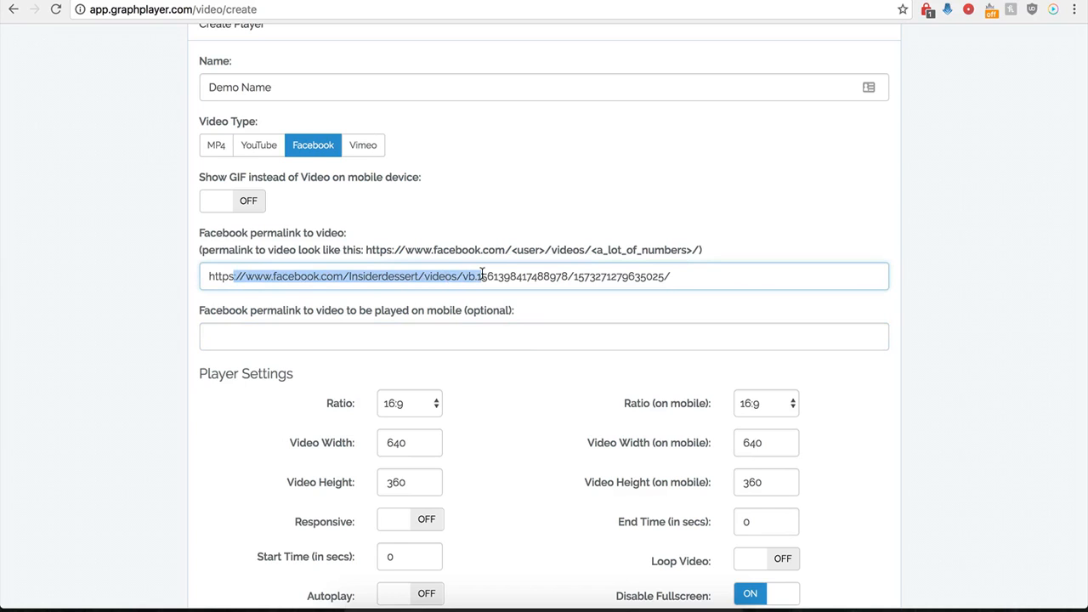
{"action": "left_click", "coordinate": [408, 335]}
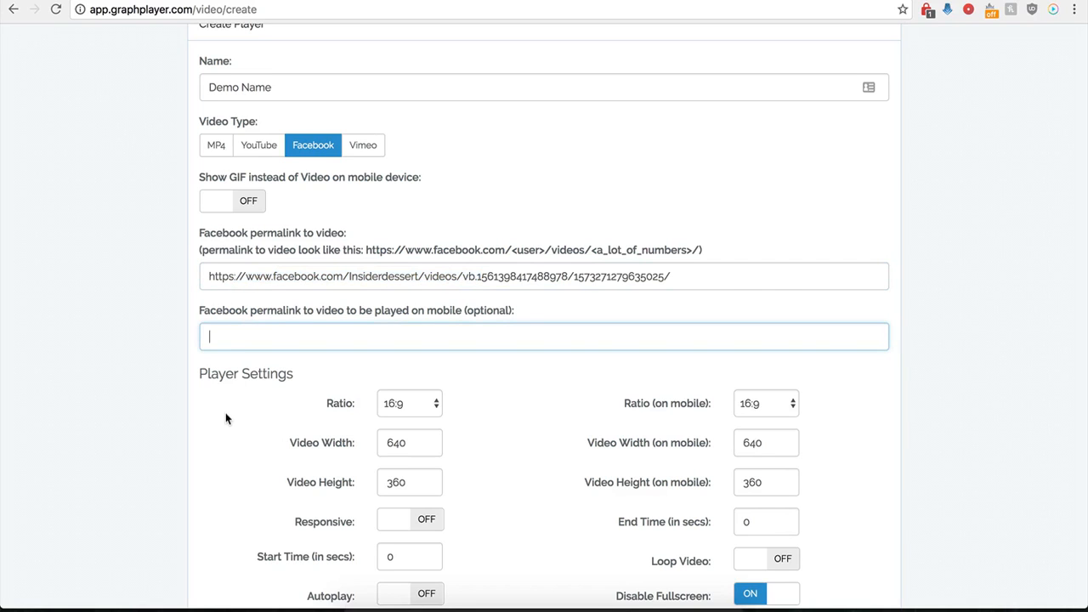
Review the available ratio options for the desktop and mobile player, keeping 16:9.
{"action": "scroll", "coordinate": [226, 417], "scroll_direction": "down", "scroll_amount": 3}
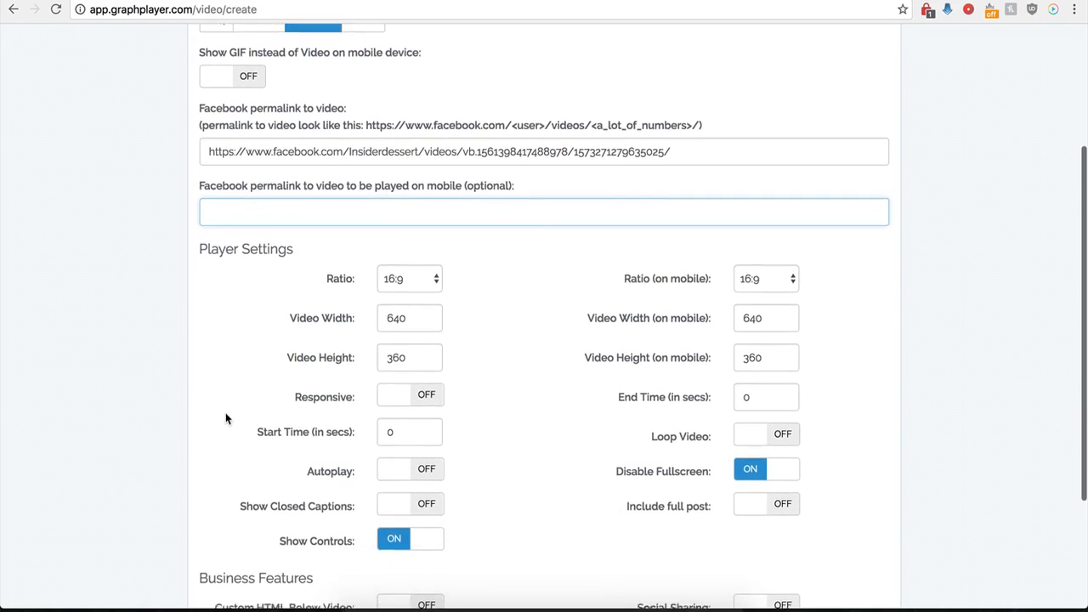
{"action": "scroll", "coordinate": [225, 417], "scroll_direction": "down", "scroll_amount": 2}
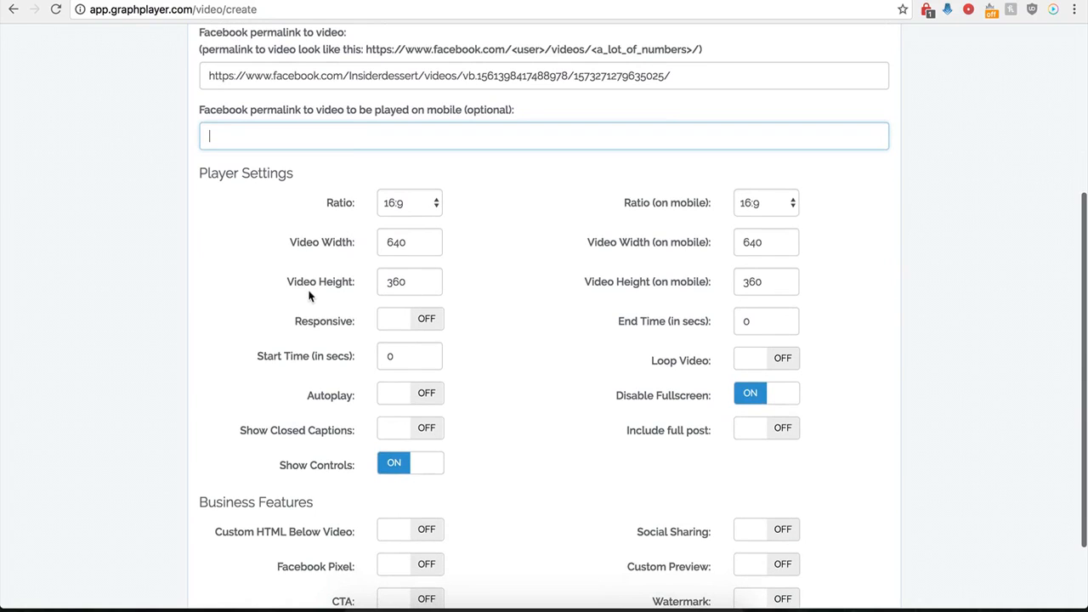
{"action": "left_click", "coordinate": [429, 205]}
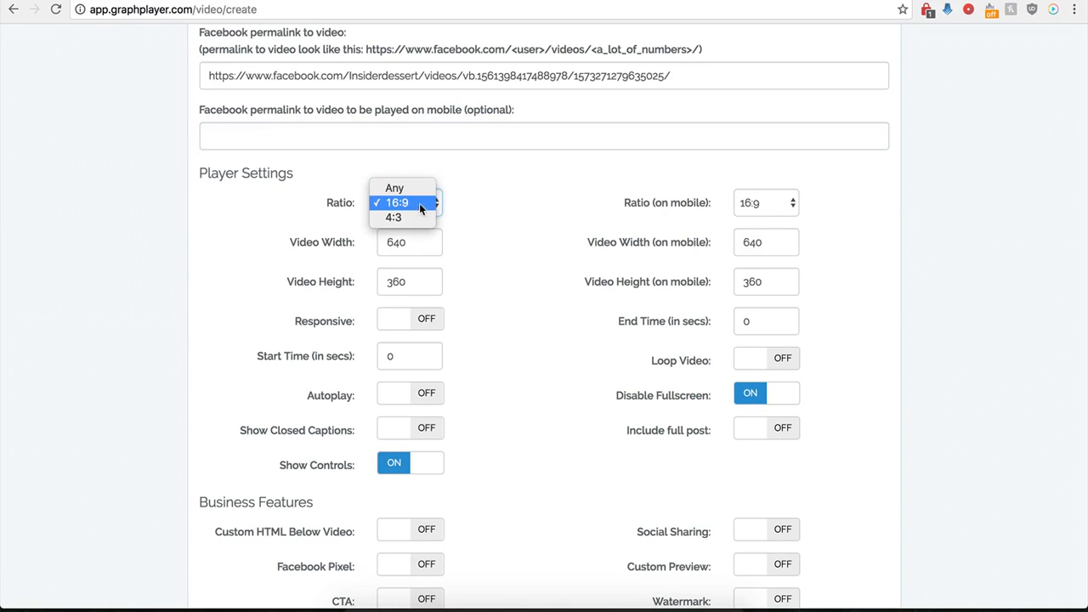
{"action": "left_click", "coordinate": [408, 206]}
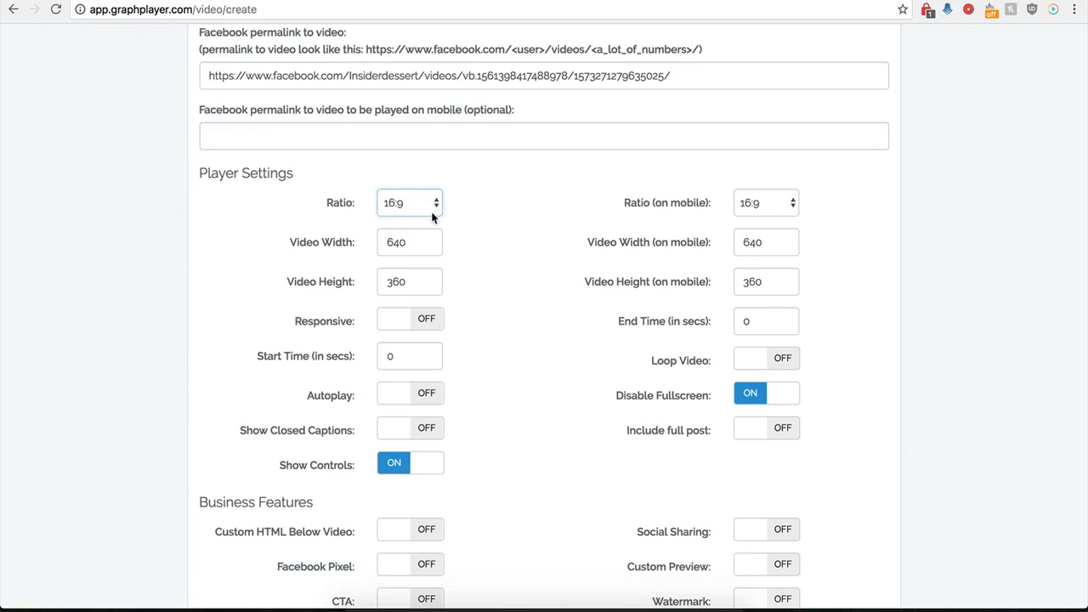
{"action": "left_click", "coordinate": [769, 205]}
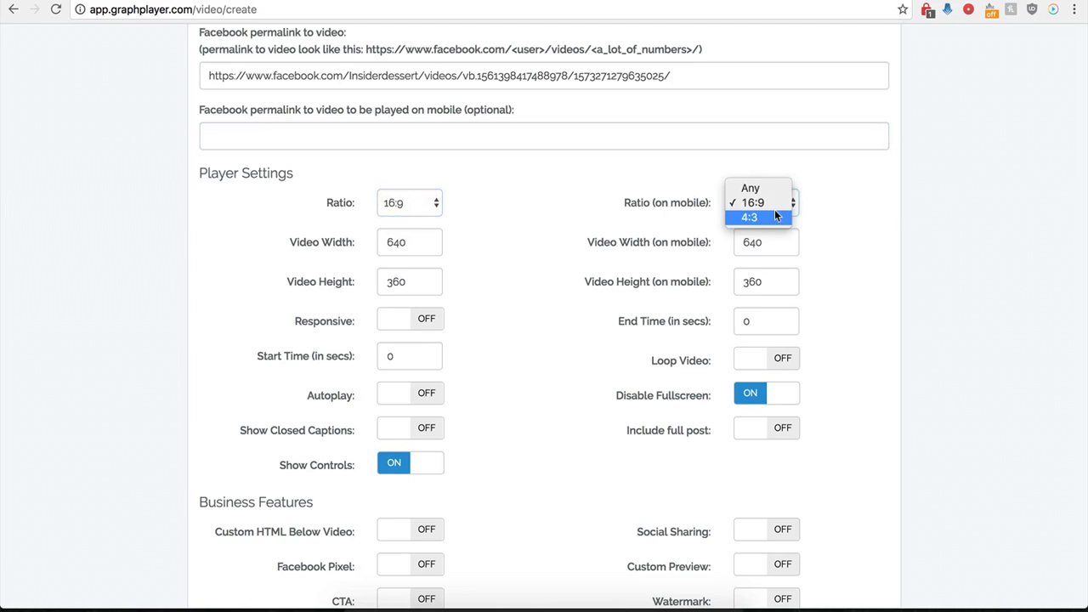
{"action": "left_click", "coordinate": [616, 196]}
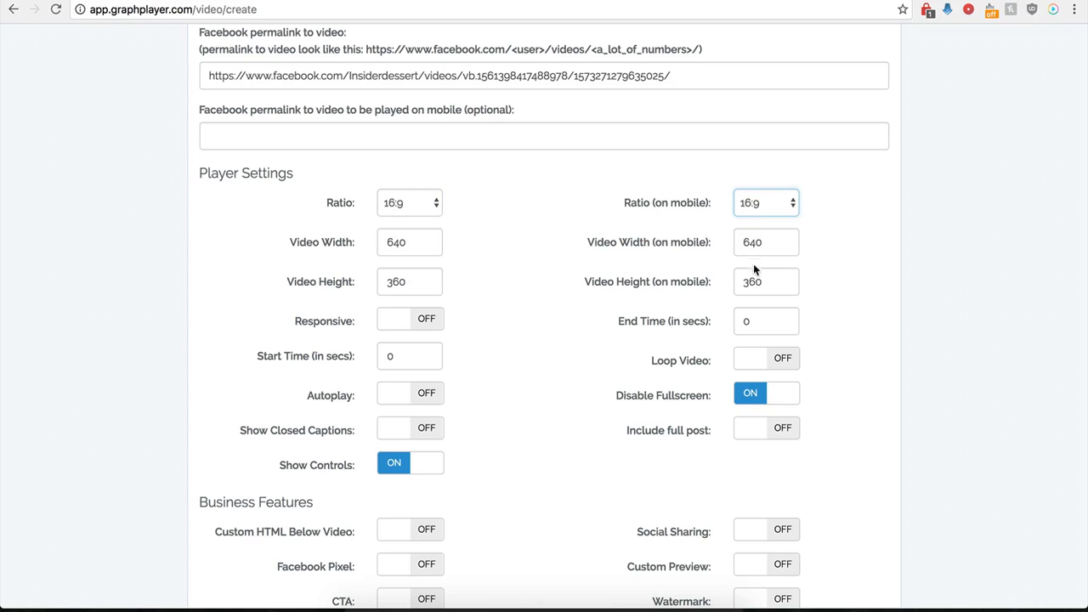
Try out the Responsive setting to view its aspect and scale options, and turn it off again.
{"action": "left_click", "coordinate": [420, 319]}
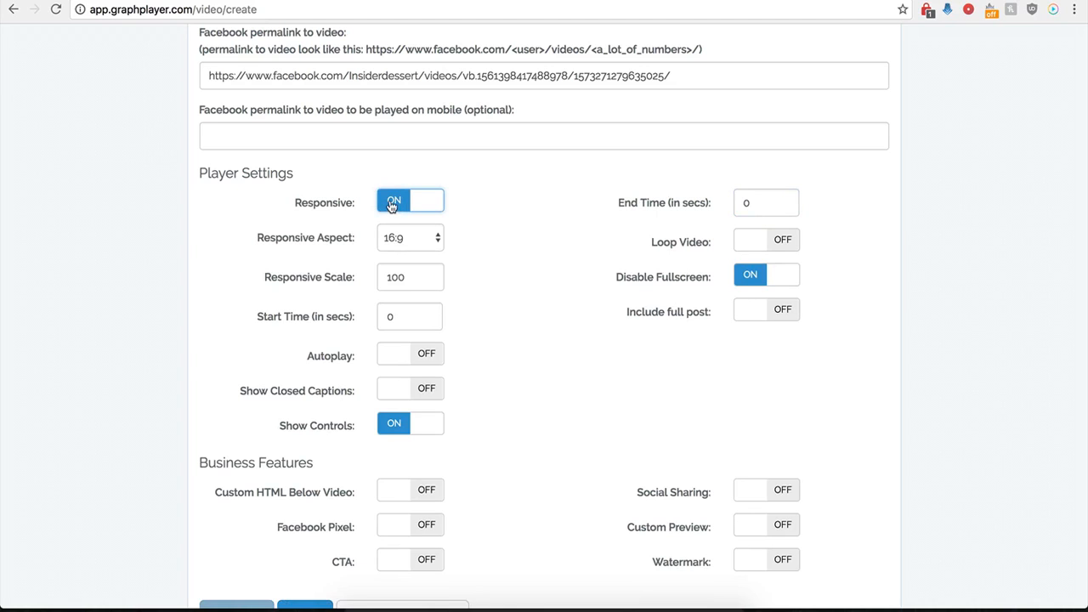
{"action": "left_click", "coordinate": [391, 204]}
{"action": "left_click", "coordinate": [425, 319]}
{"action": "left_click", "coordinate": [395, 210]}
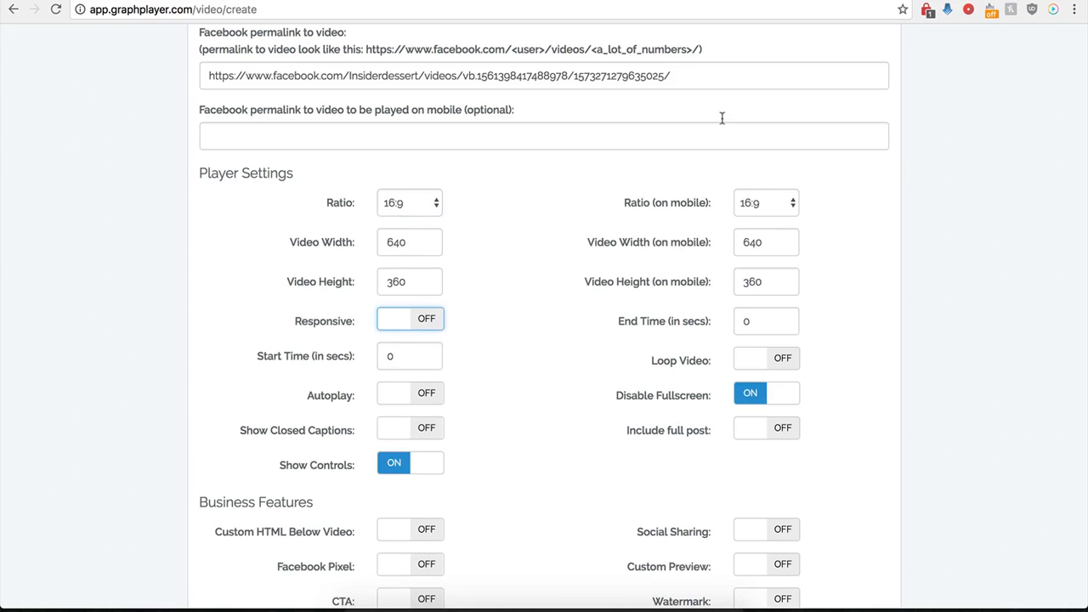
Check the Facebook video again, and set the player's start time to 1 second and end time to 30 seconds.
{"action": "left_click", "coordinate": [790, 0]}
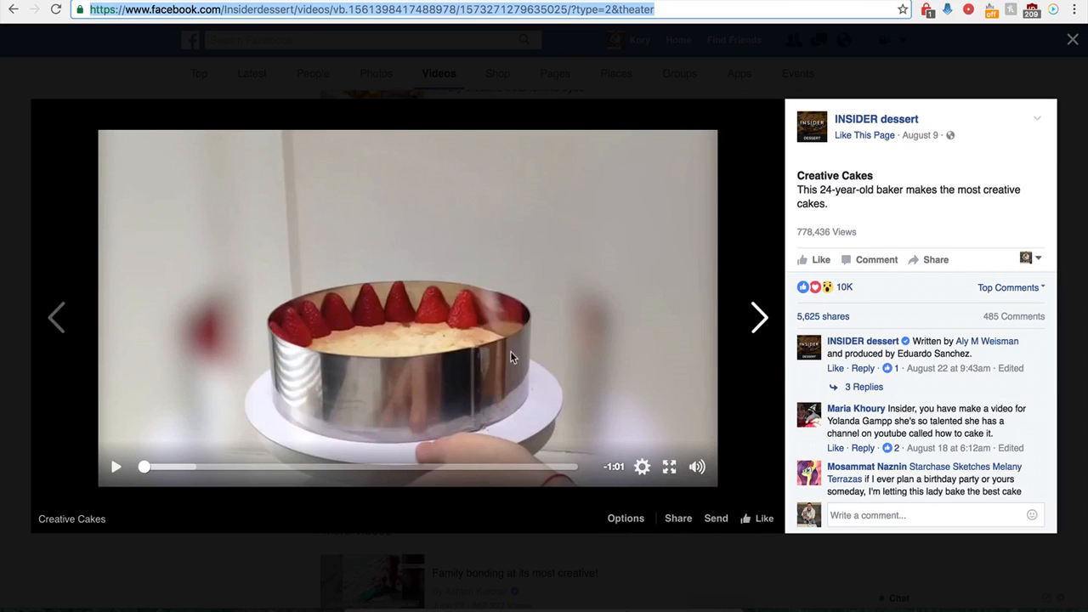
{"action": "left_click", "coordinate": [342, 0]}
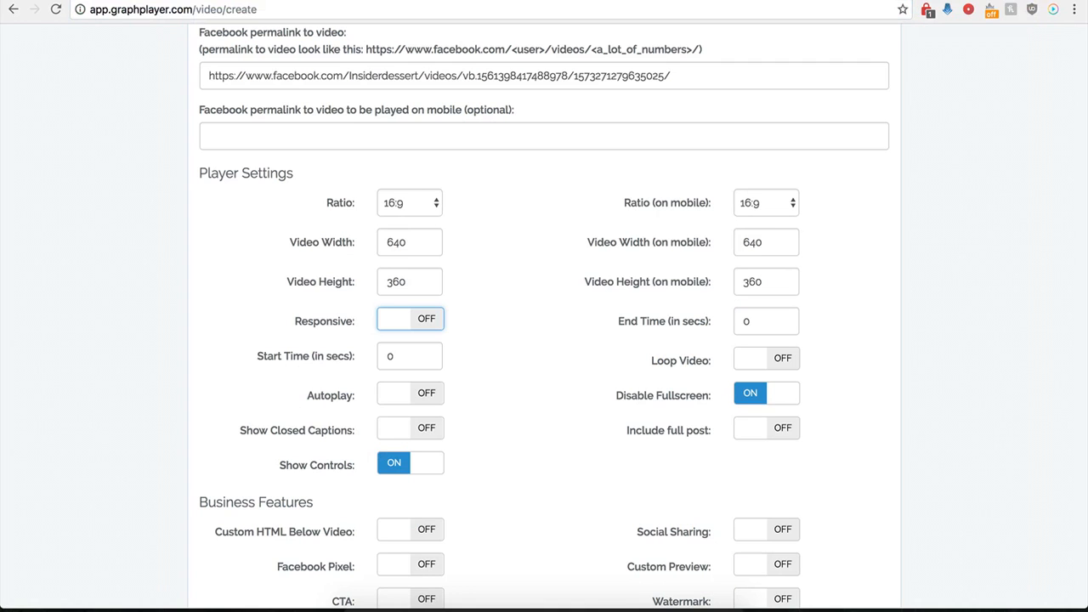
{"action": "double_click", "coordinate": [387, 356]}
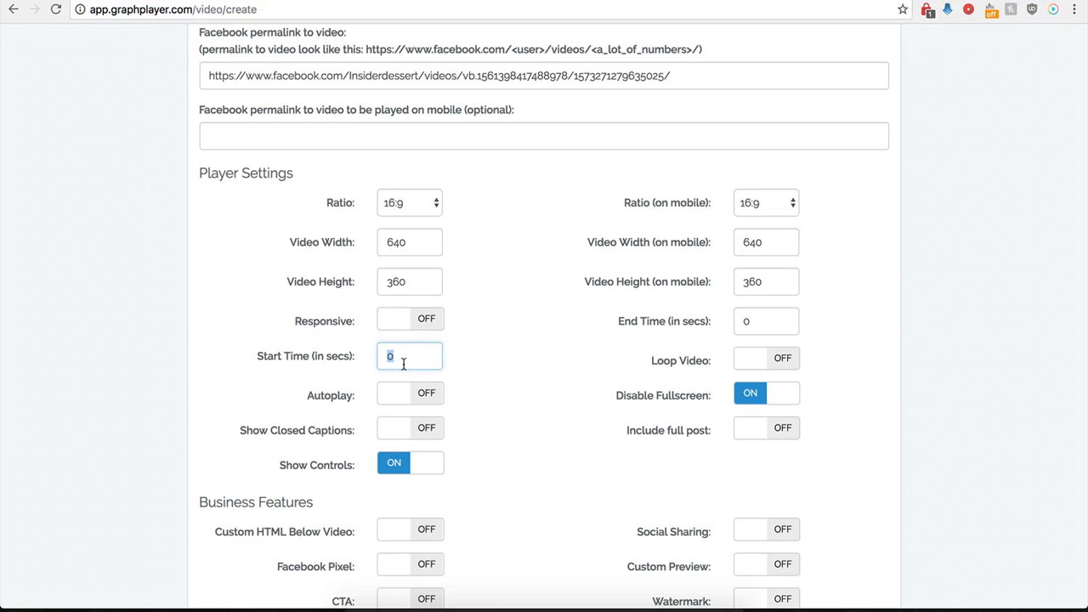
{"action": "type", "text": "1"}
{"action": "double_click", "coordinate": [737, 322]}
{"action": "type", "text": "30"}
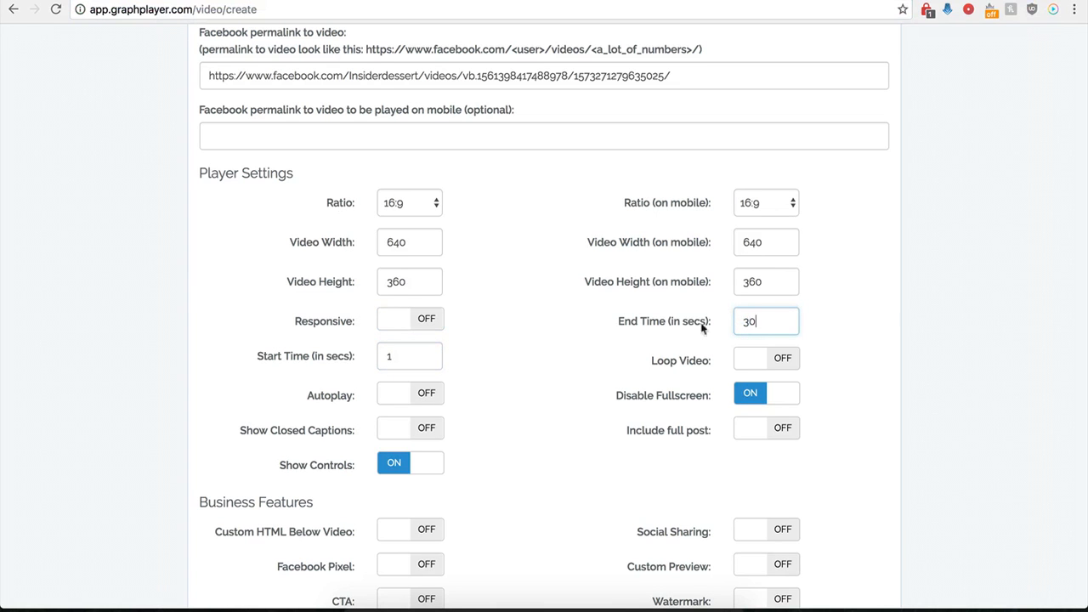
{"action": "left_click", "coordinate": [536, 344]}
Try out including the full post in the player, and turn the option off again.
{"action": "scroll", "coordinate": [564, 369], "scroll_direction": "up", "scroll_amount": 1}
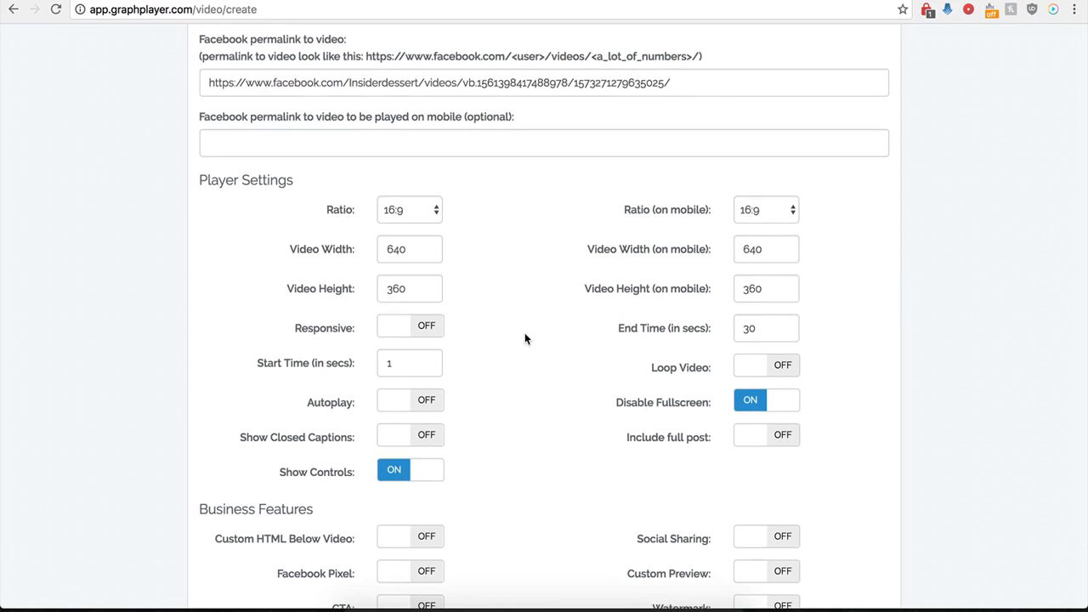
{"action": "left_click", "coordinate": [776, 444]}
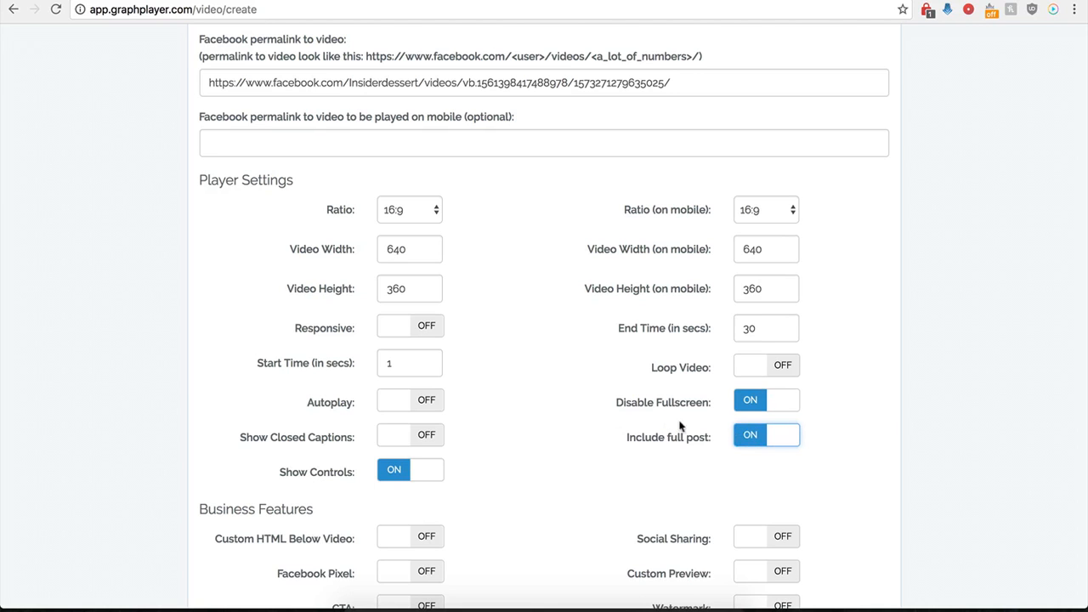
{"action": "left_click", "coordinate": [742, 436]}
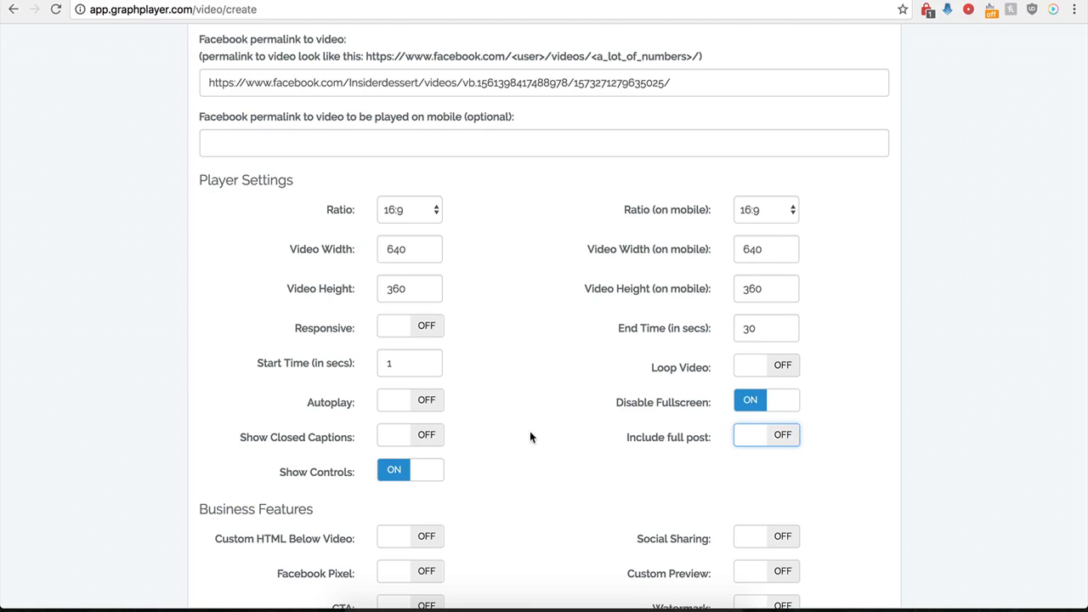
Save the player and copy its secure embed code.
{"action": "scroll", "coordinate": [530, 431], "scroll_direction": "down", "scroll_amount": 3}
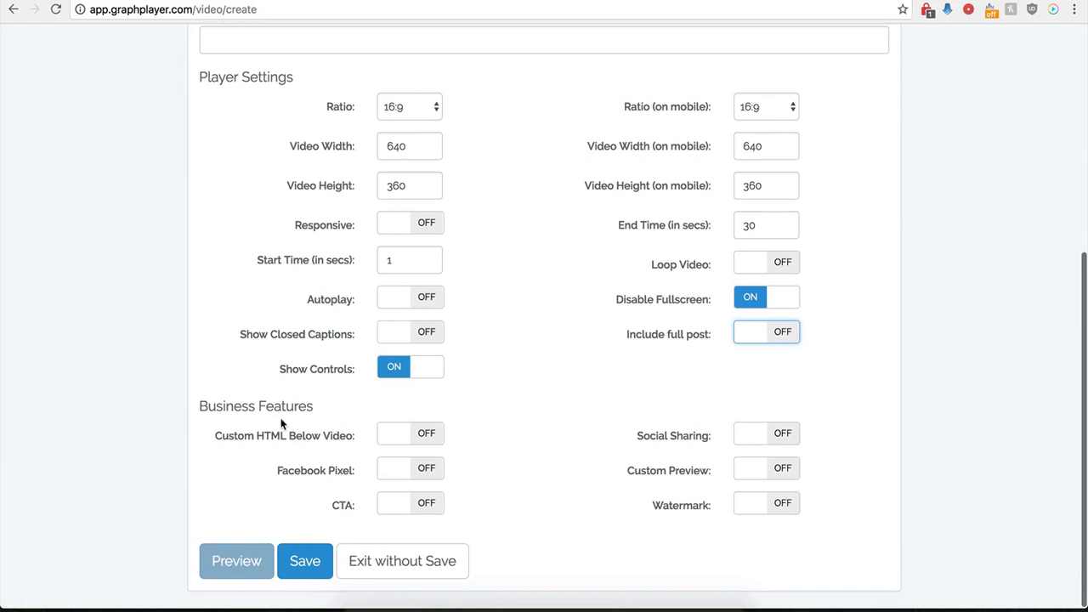
{"action": "left_click", "coordinate": [303, 561]}
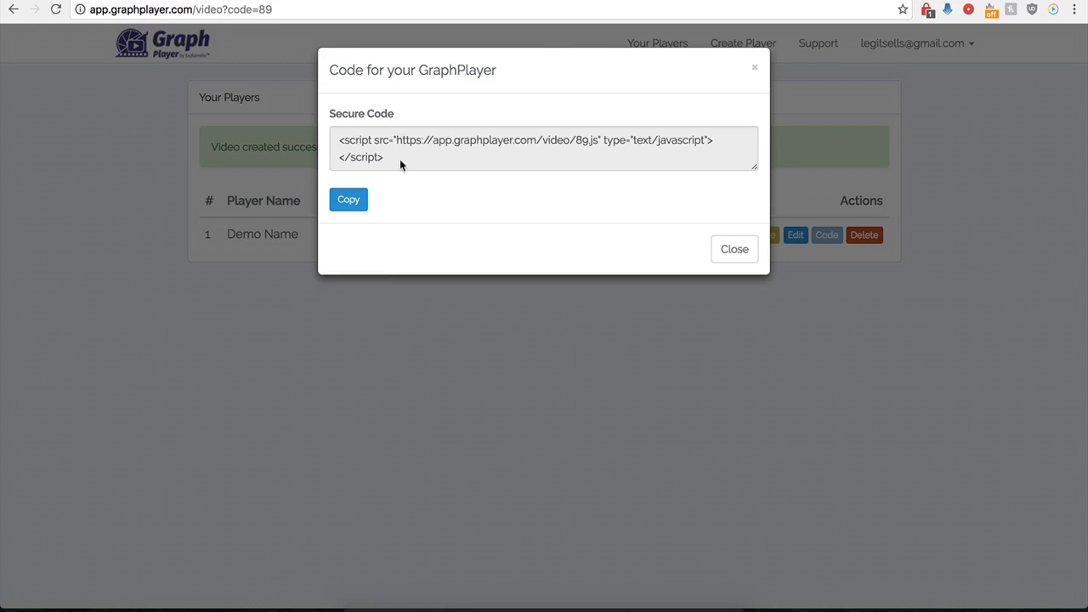
{"action": "left_click_drag", "start_coordinate": [400, 162], "coordinate": [338, 143]}
{"action": "key", "text": "ctrl+c"}
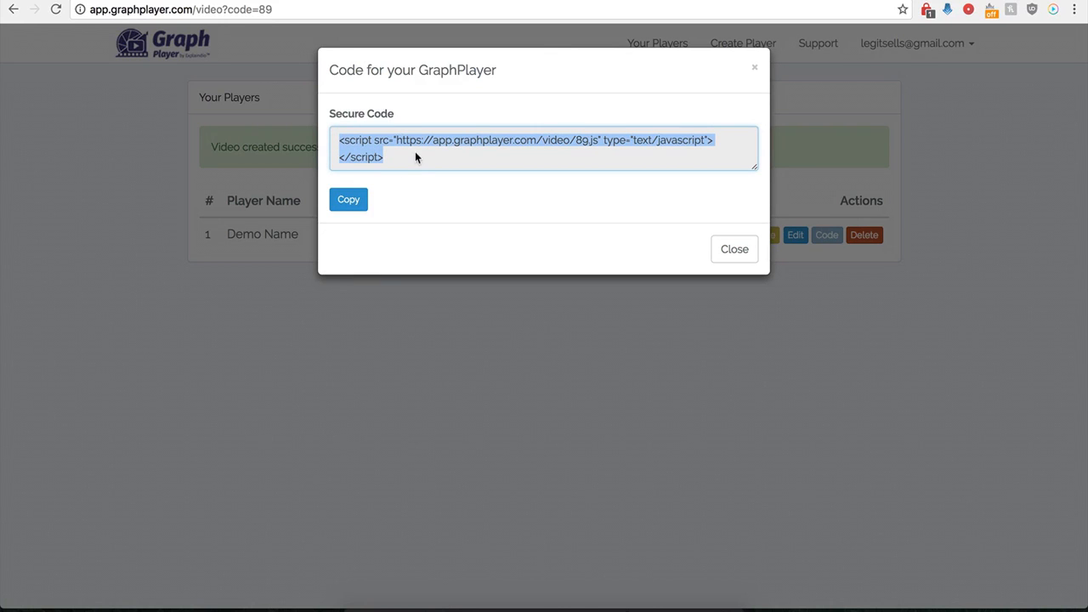
Switch to WordPress, paste the embed code into the text of the "Hello world!" post and update the post.
{"action": "left_click", "coordinate": [451, 1]}
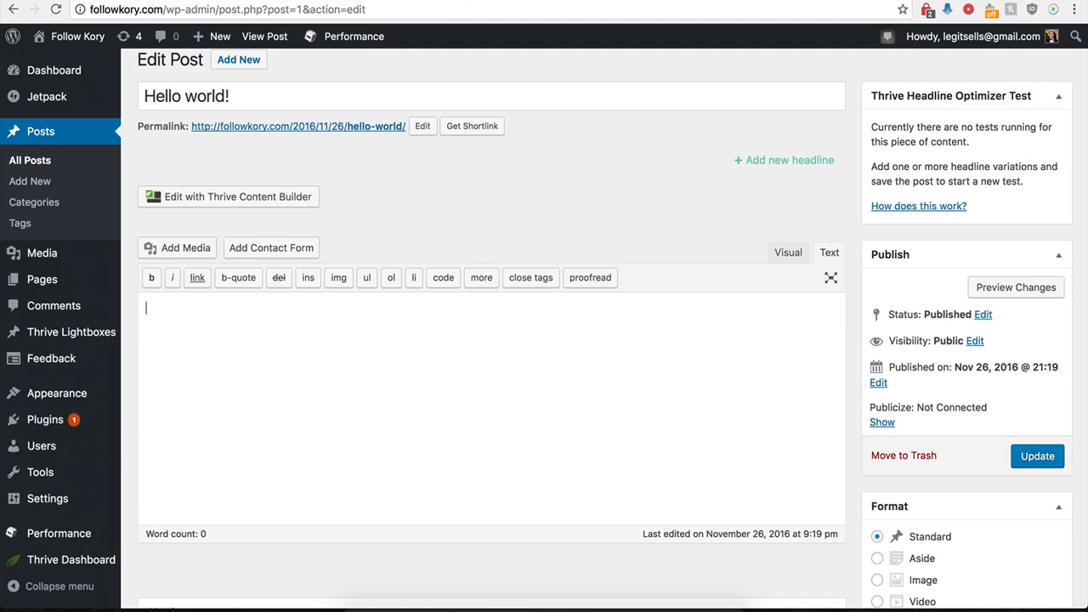
{"action": "left_click", "coordinate": [277, 366]}
{"action": "key", "text": "ctrl+v"}
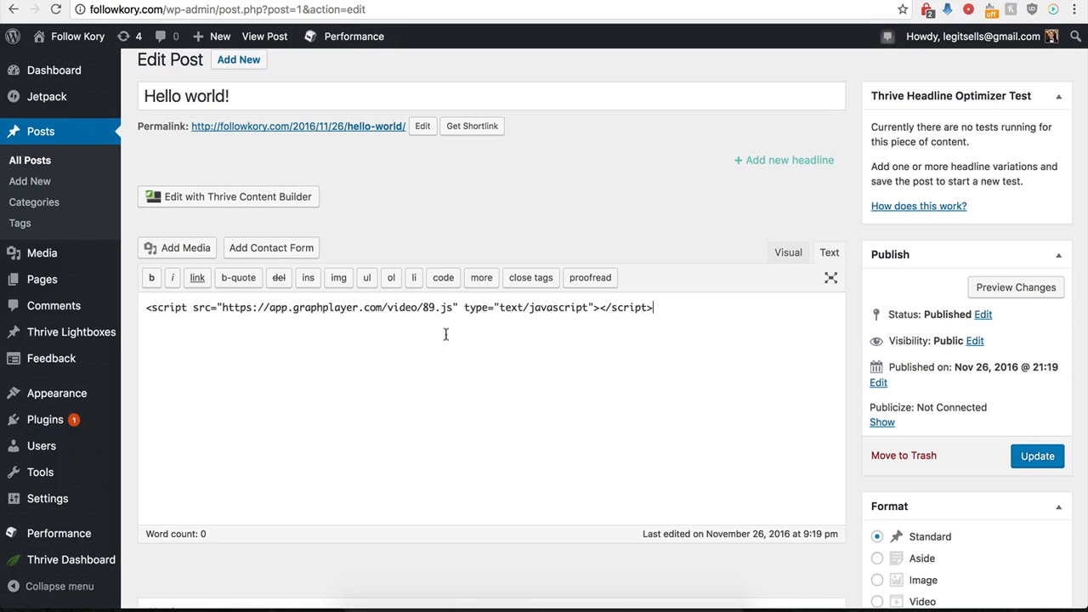
{"action": "left_click", "coordinate": [1043, 460]}
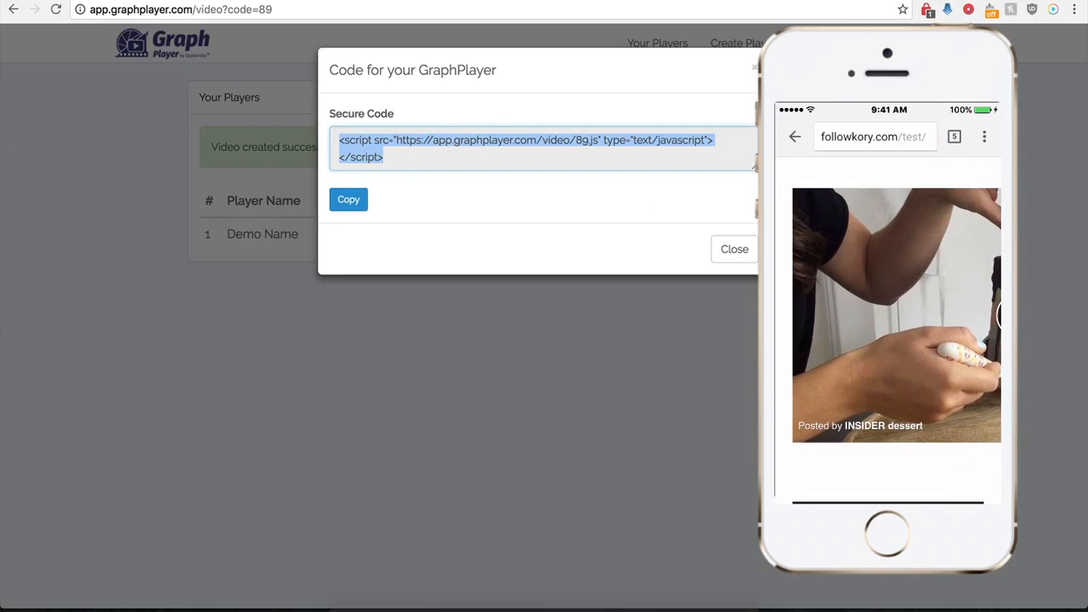
Close the embed code, reopen the Demo Name player's settings and turn on showing a GIF instead of the video on mobile devices.
{"action": "left_click", "coordinate": [723, 255]}
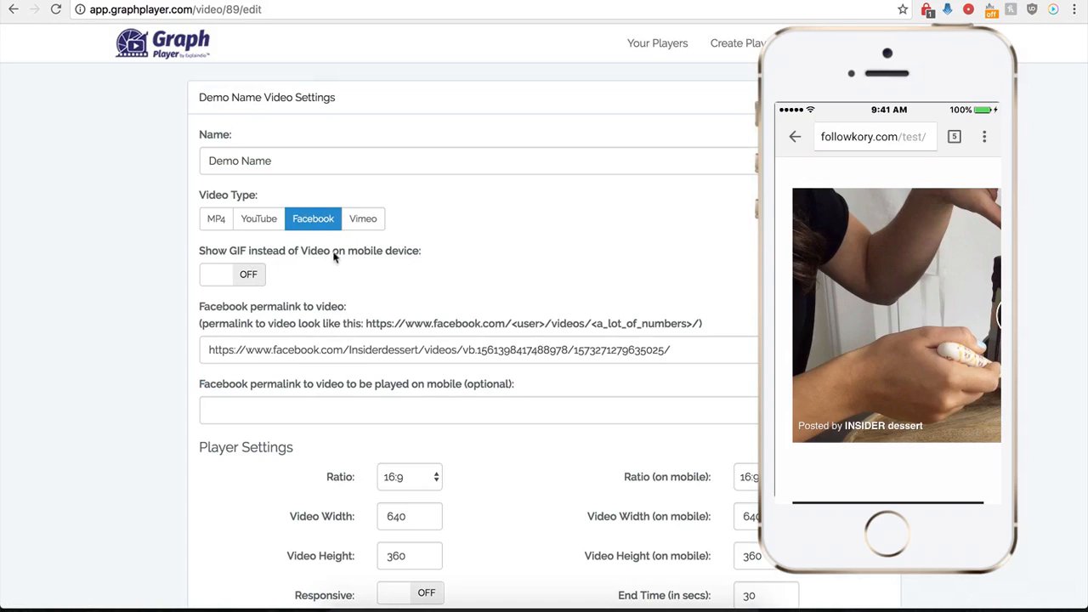
{"action": "left_click", "coordinate": [253, 276]}
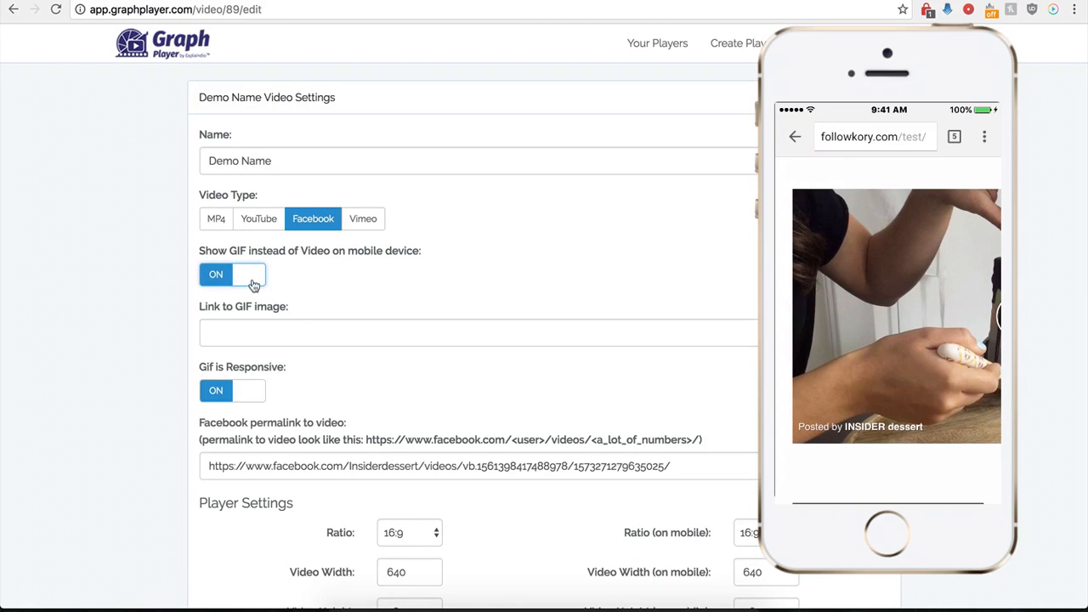
{"action": "left_click", "coordinate": [254, 332]}
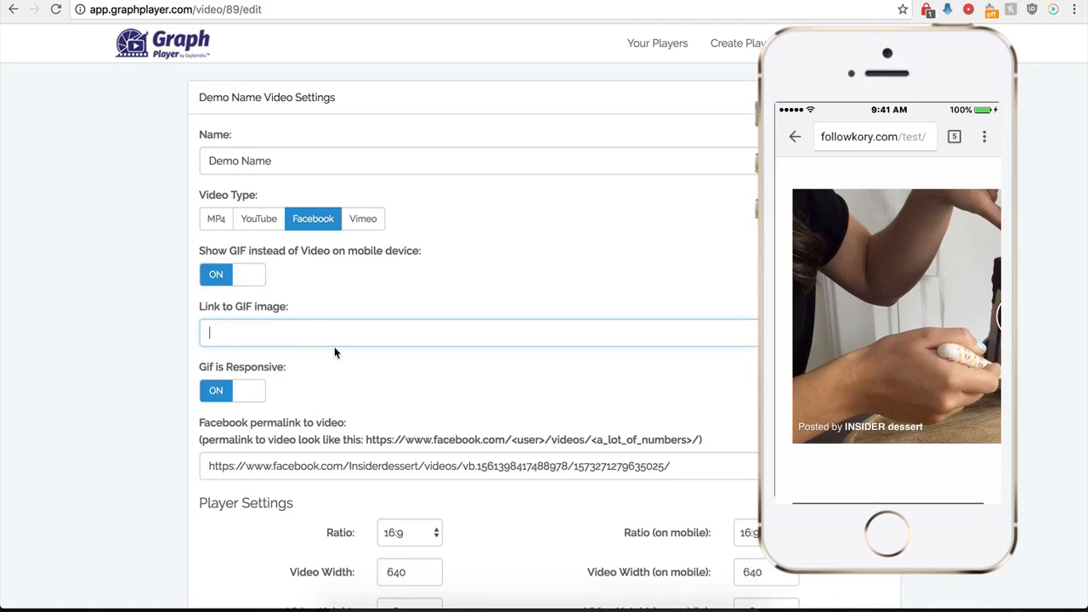
Switch to GIPHY and copy the Giphy link of the INSIDER cake GIF.
{"action": "left_click", "coordinate": [680, 1]}
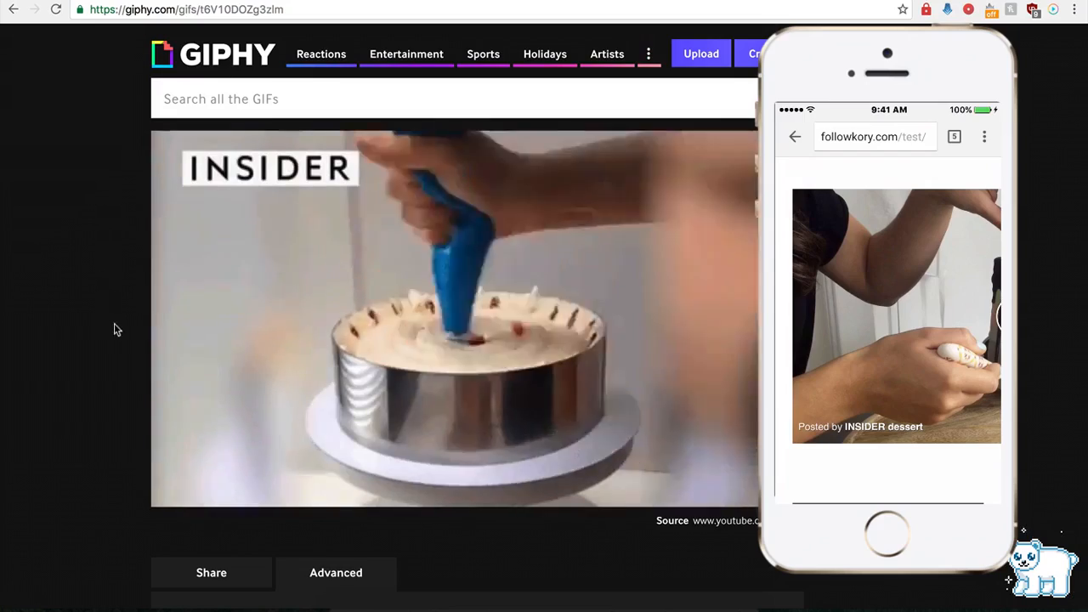
{"action": "scroll", "coordinate": [113, 346], "scroll_direction": "down", "scroll_amount": 1}
{"action": "scroll", "coordinate": [113, 348], "scroll_direction": "down", "scroll_amount": 1}
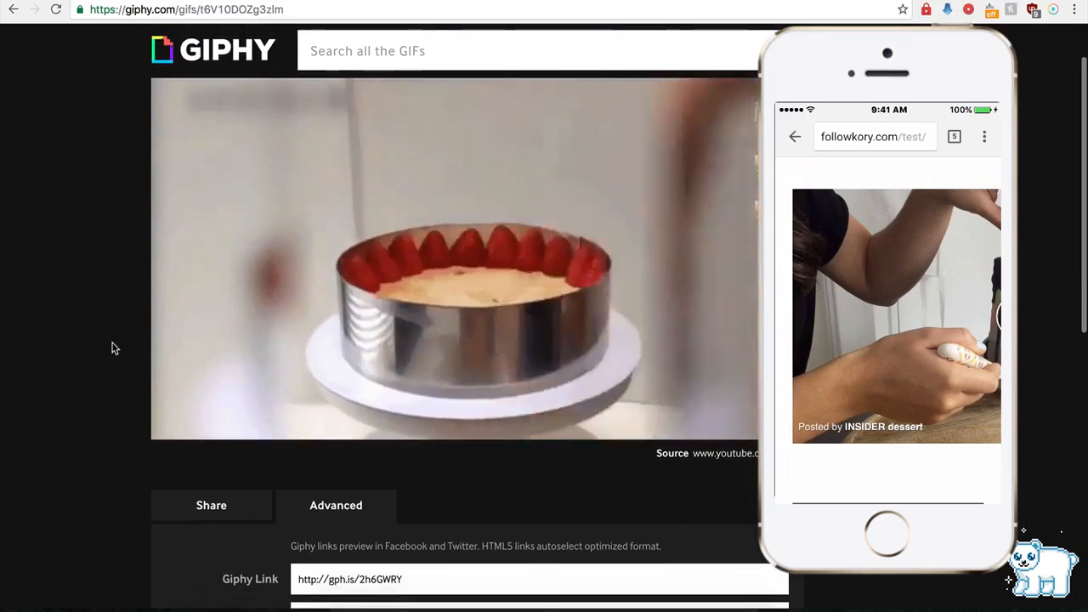
{"action": "scroll", "coordinate": [250, 351], "scroll_direction": "down", "scroll_amount": 3}
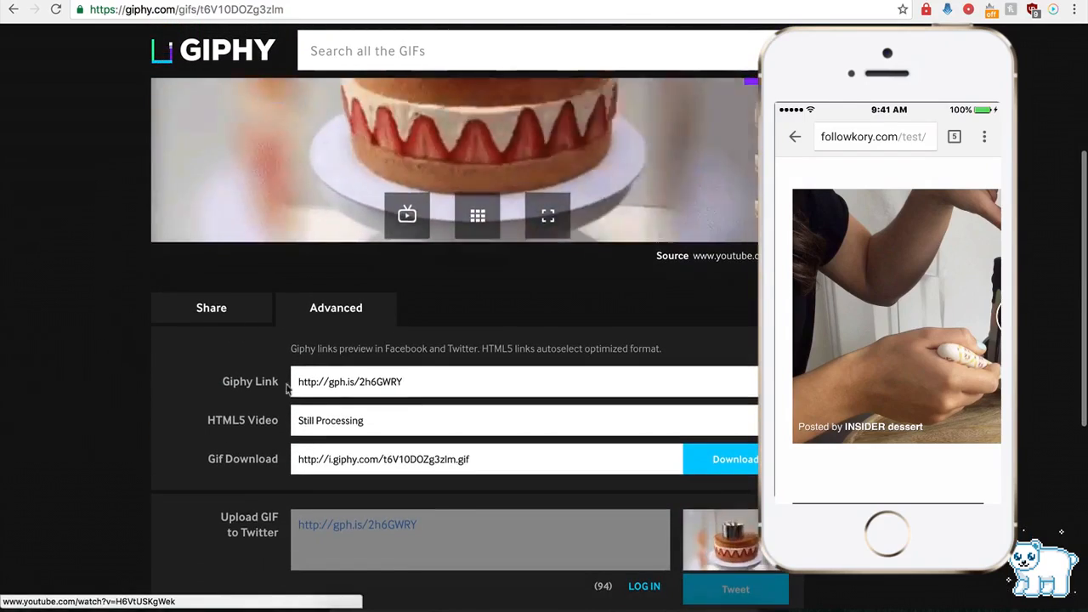
{"action": "left_click", "coordinate": [337, 382]}
{"action": "key", "text": "ctrl+c"}
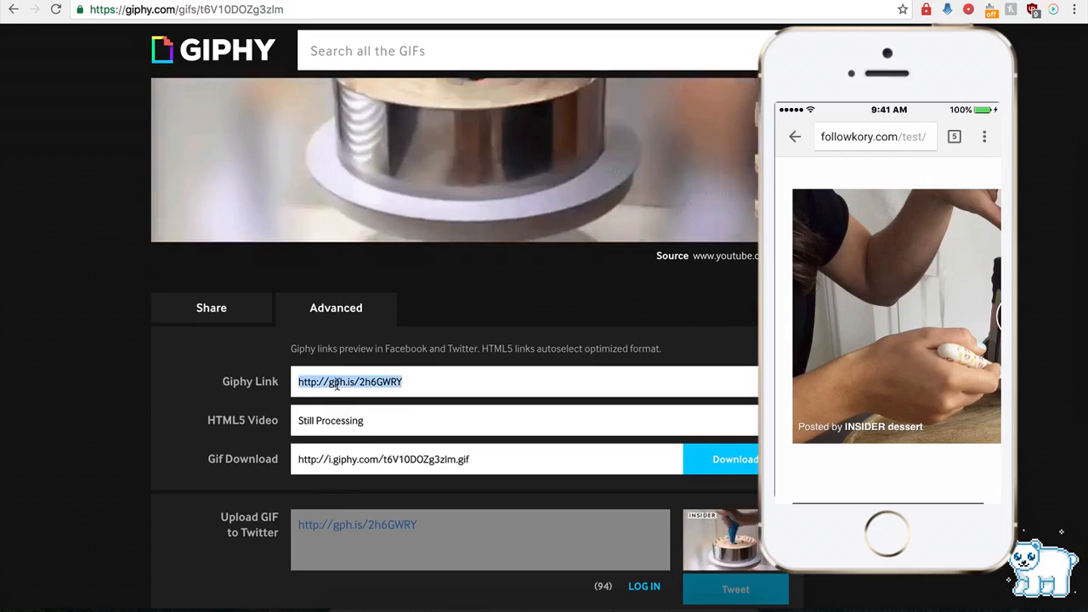
Switch back to GraphPlayer, paste the copied link as the player's GIF image link and save the player.
{"action": "left_click", "coordinate": [306, 1]}
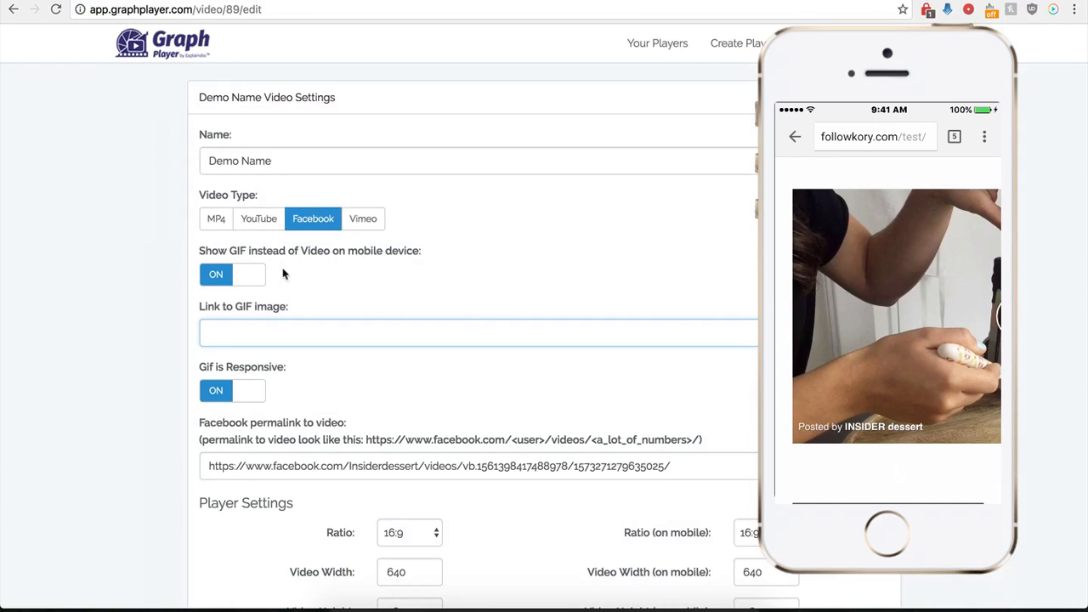
{"action": "key", "text": "ctrl+v"}
{"action": "scroll", "coordinate": [164, 423], "scroll_direction": "down", "scroll_amount": 3}
{"action": "scroll", "coordinate": [163, 422], "scroll_direction": "down", "scroll_amount": 3}
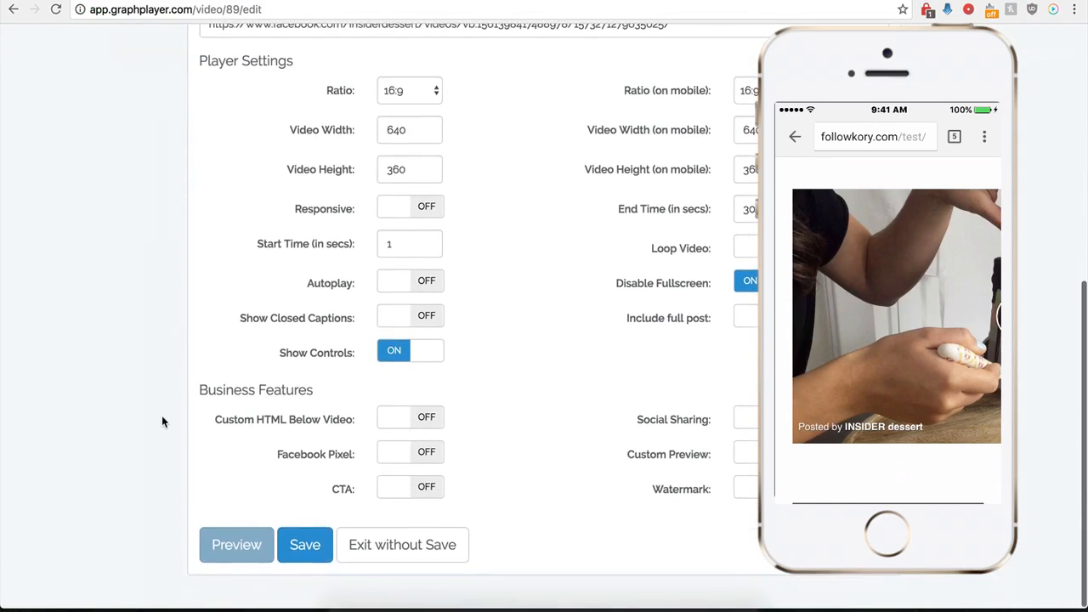
{"action": "left_click", "coordinate": [304, 561]}
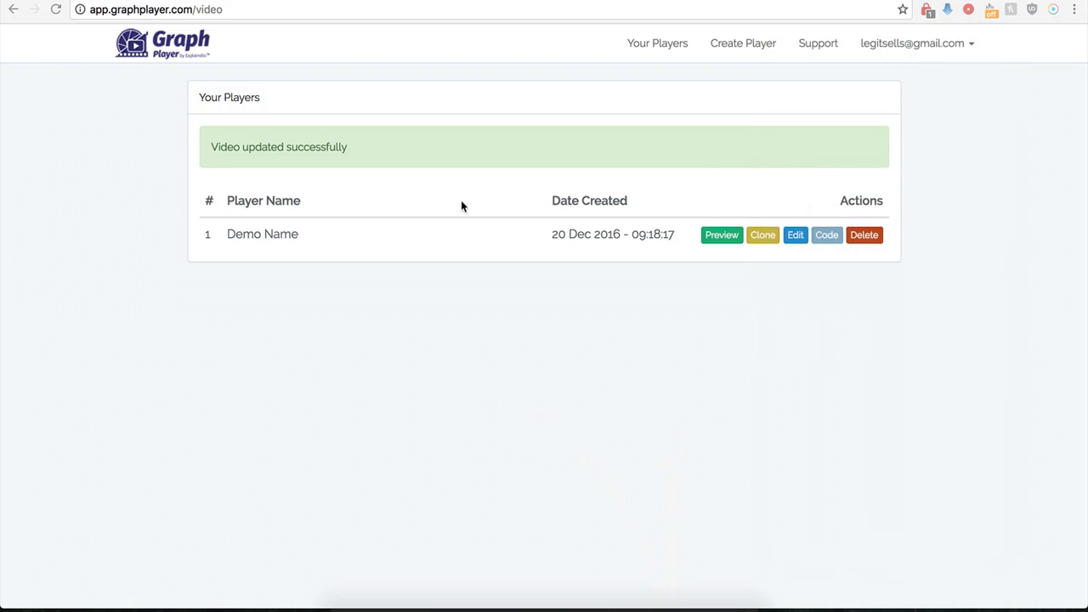
Reopen the Demo Name player for editing, turn on including the full post and save it.
{"action": "left_click", "coordinate": [793, 240]}
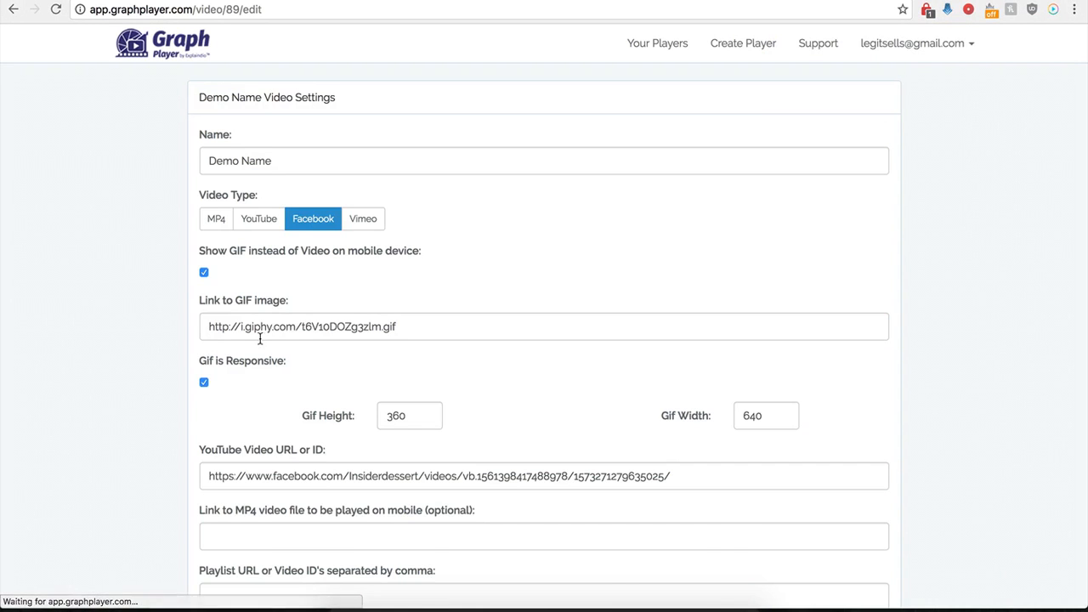
{"action": "scroll", "coordinate": [180, 412], "scroll_direction": "down", "scroll_amount": 2}
{"action": "scroll", "coordinate": [180, 412], "scroll_direction": "down", "scroll_amount": 5}
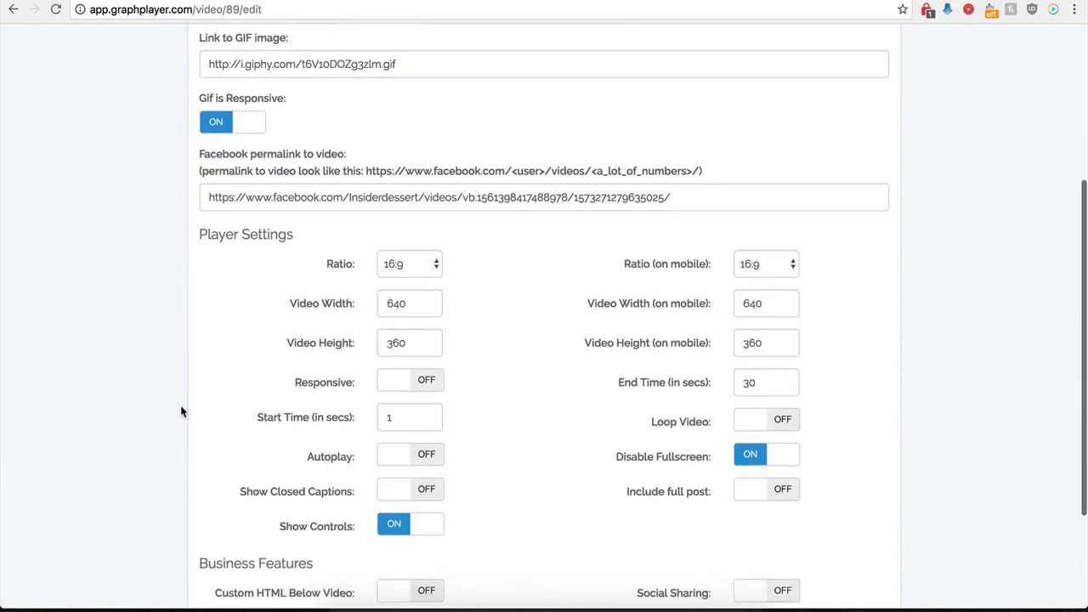
{"action": "scroll", "coordinate": [180, 413], "scroll_direction": "down", "scroll_amount": 1}
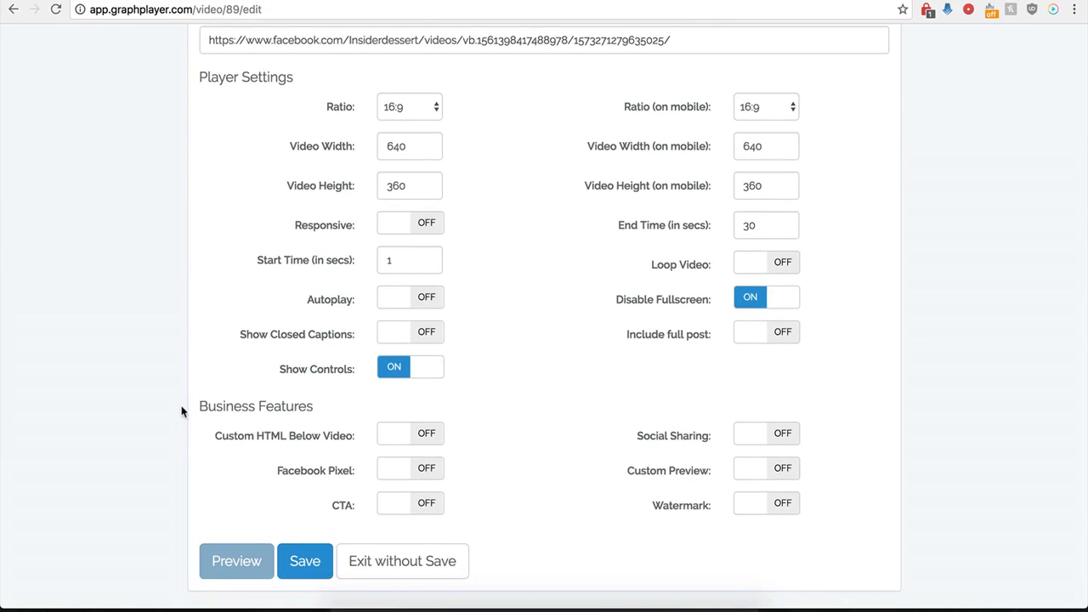
{"action": "left_click", "coordinate": [782, 338]}
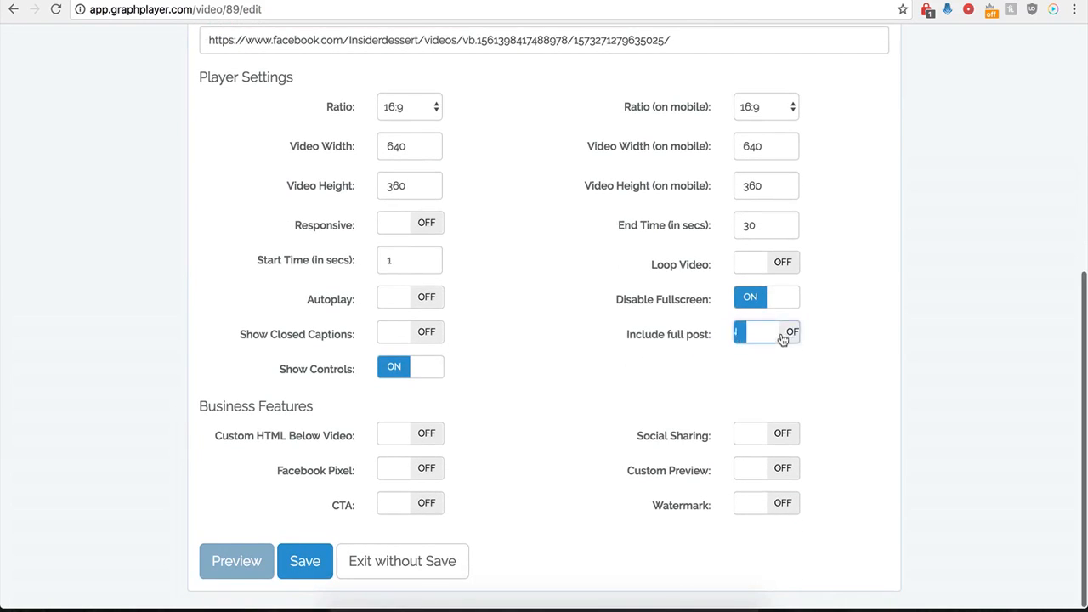
{"action": "left_click", "coordinate": [299, 563]}
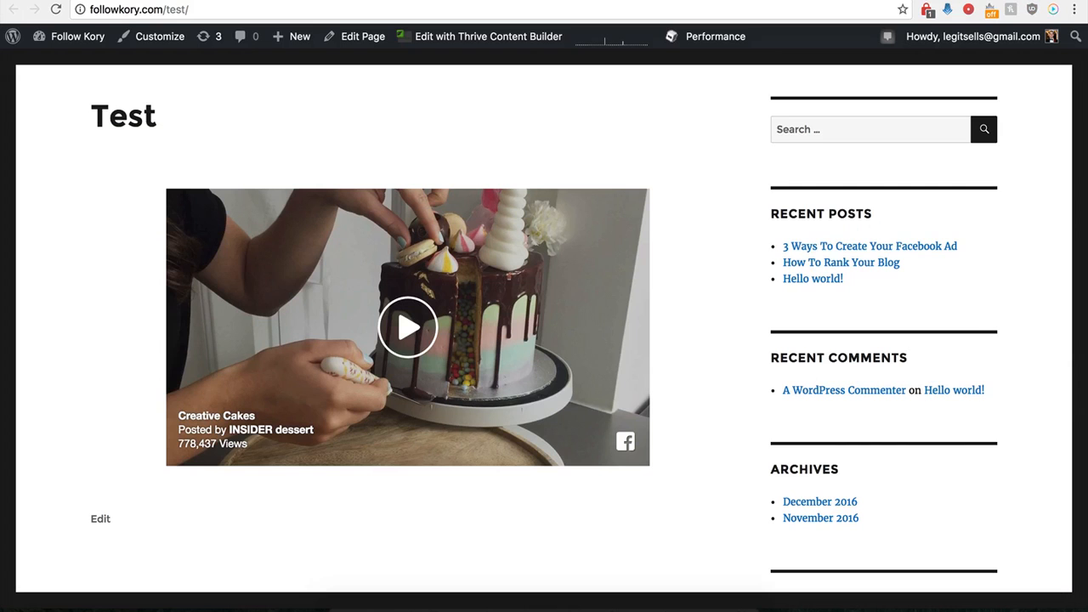
Reload the WordPress Test page, check the embedded post and its comments link on Facebook, and return to GraphPlayer.
{"action": "left_click", "coordinate": [56, 9]}
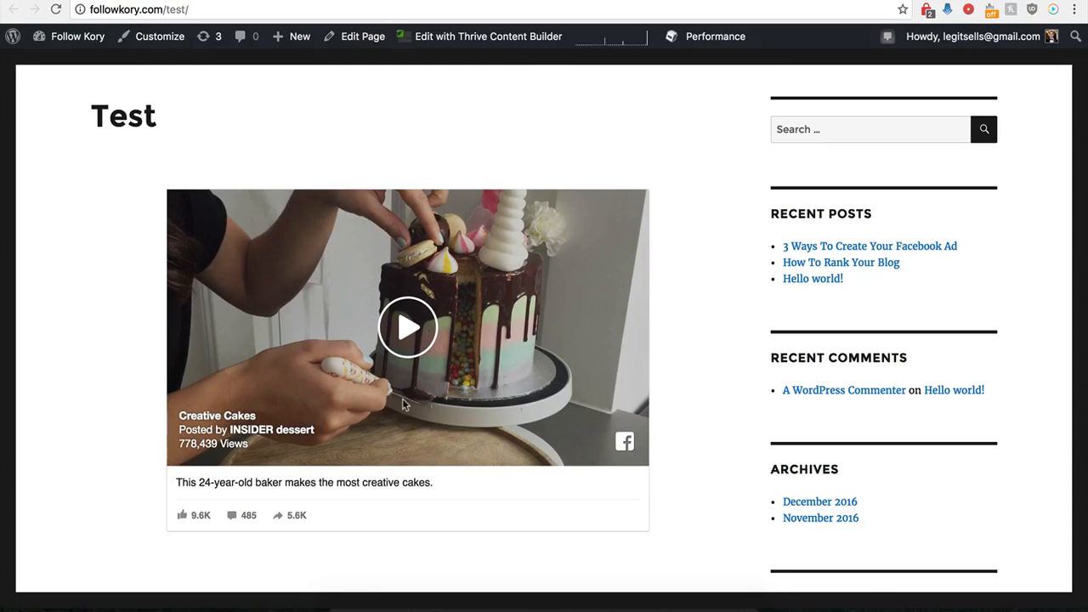
{"action": "scroll", "coordinate": [145, 502], "scroll_direction": "down", "scroll_amount": 1}
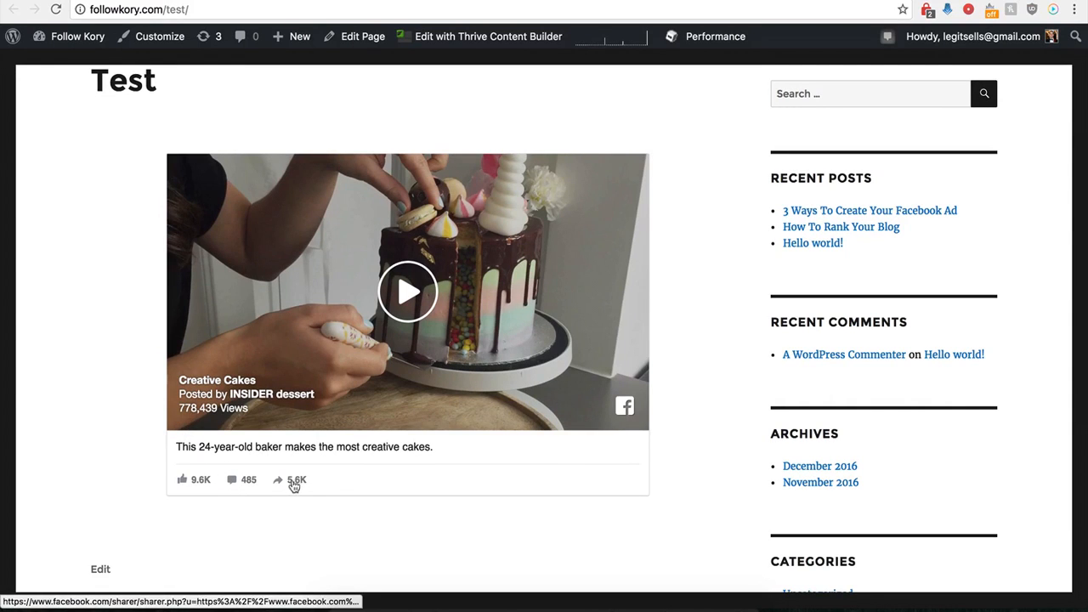
{"action": "left_click", "coordinate": [233, 483]}
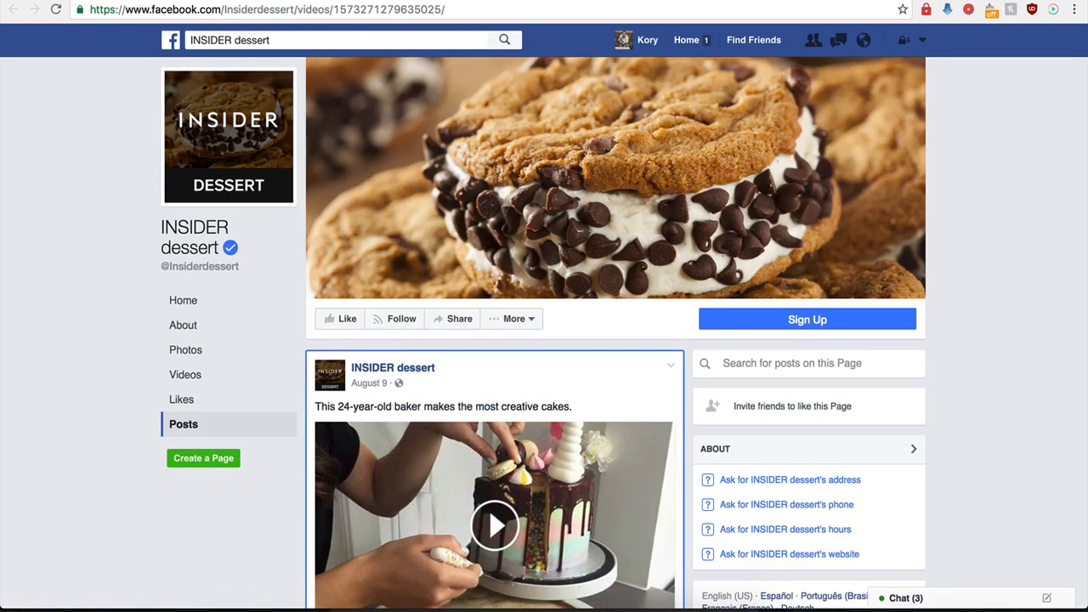
{"action": "key", "text": "super+w"}
{"action": "key", "text": "super+w"}
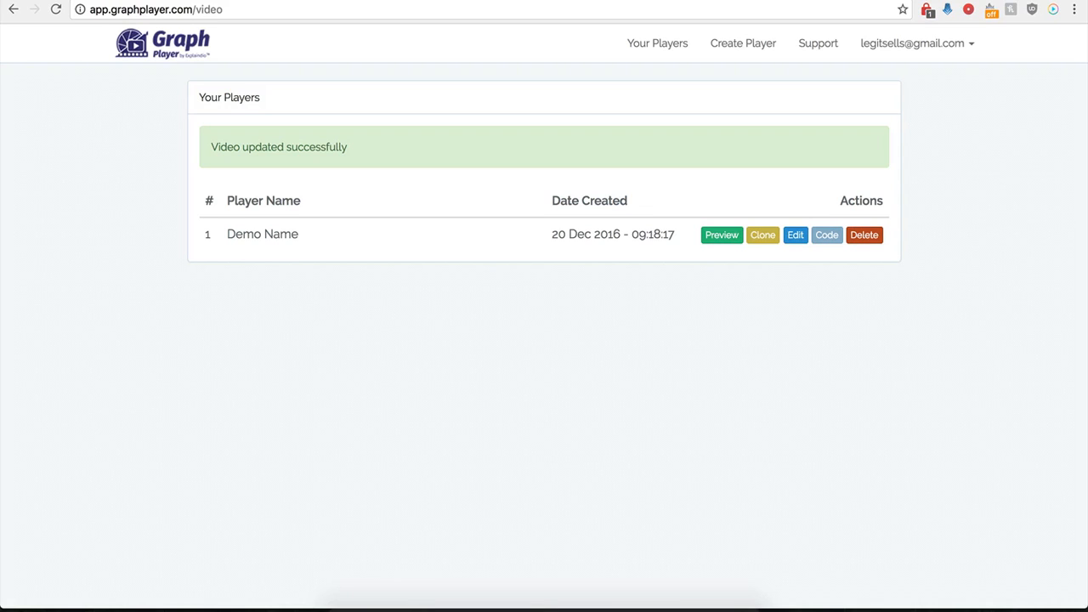
Reopen the Demo Name player's settings and turn on custom HTML below the video.
{"action": "left_click", "coordinate": [797, 243]}
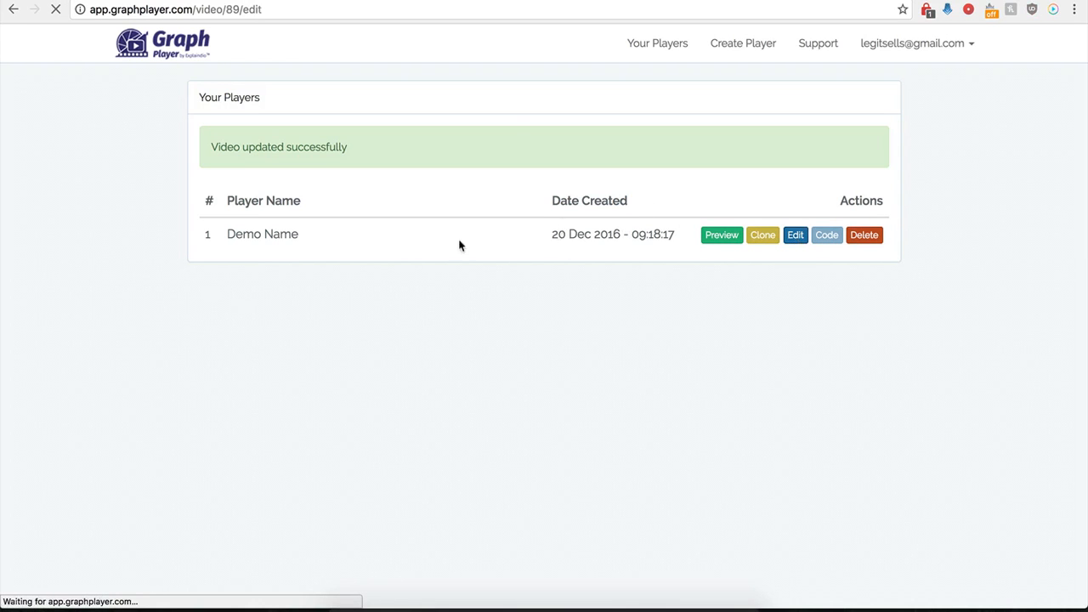
{"action": "scroll", "coordinate": [236, 416], "scroll_direction": "down", "scroll_amount": 5}
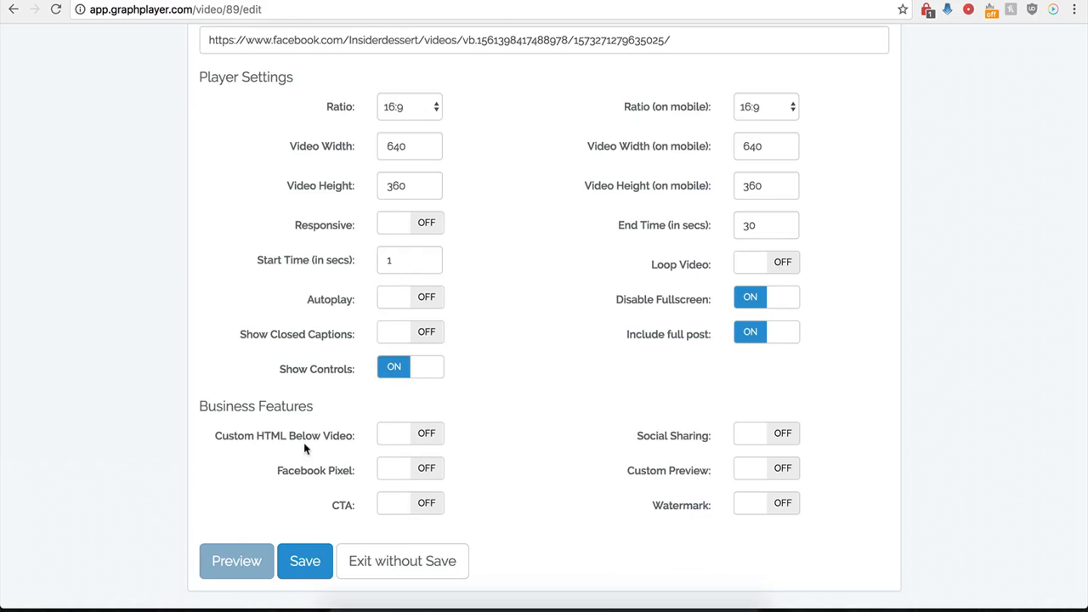
{"action": "left_click", "coordinate": [425, 434]}
{"action": "scroll", "coordinate": [463, 472], "scroll_direction": "down", "scroll_amount": 3}
{"action": "left_click", "coordinate": [400, 335]}
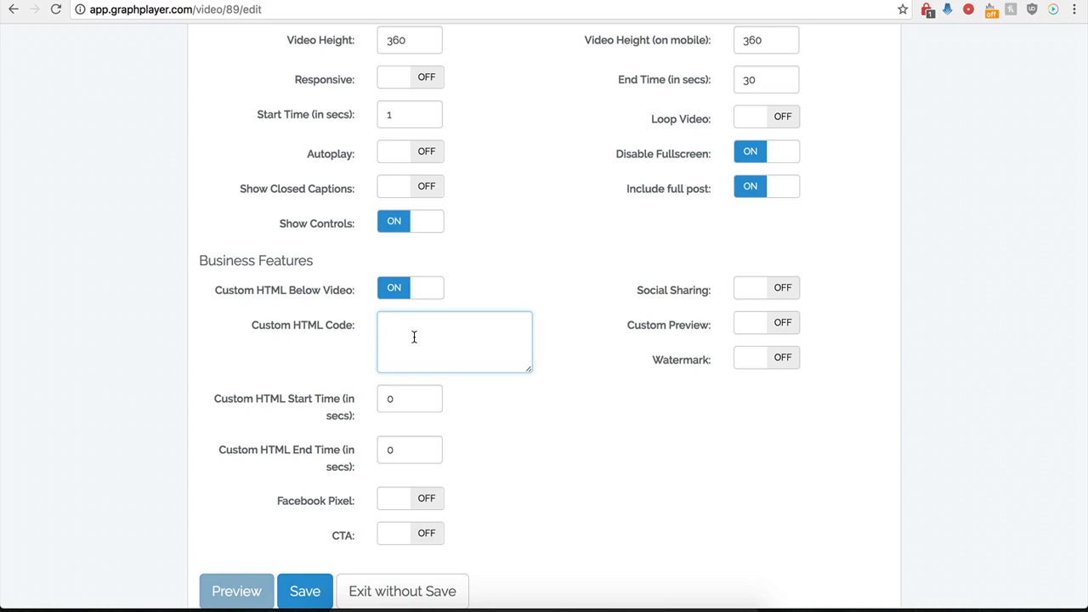
Try a custom HTML start time of 120 seconds.
{"action": "left_click", "coordinate": [402, 405]}
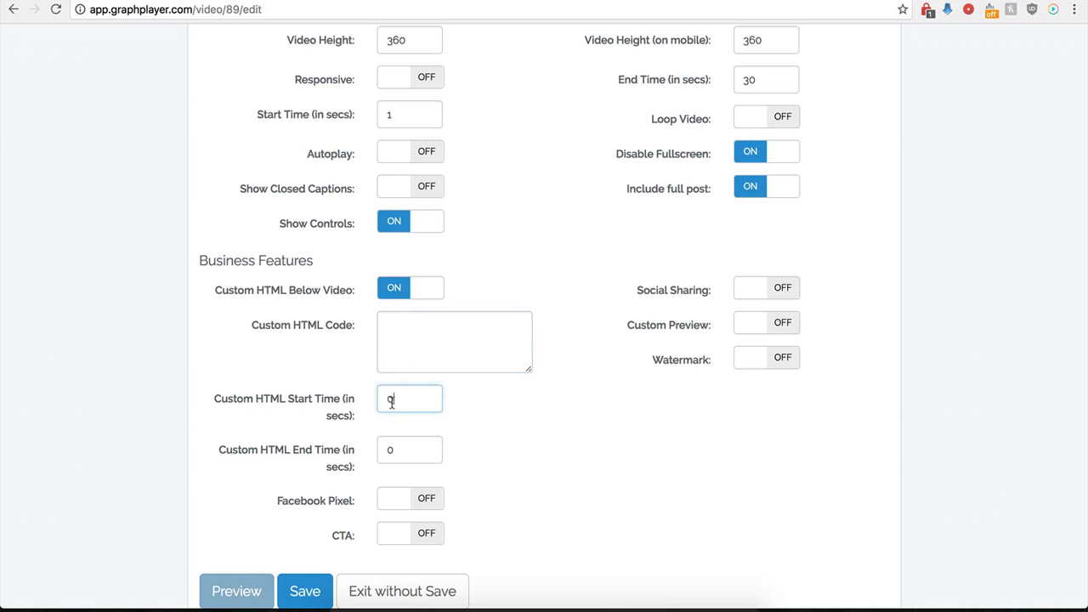
{"action": "double_click", "coordinate": [390, 400]}
{"action": "left_click", "coordinate": [409, 450]}
{"action": "left_click", "coordinate": [402, 407]}
{"action": "left_click", "coordinate": [422, 338]}
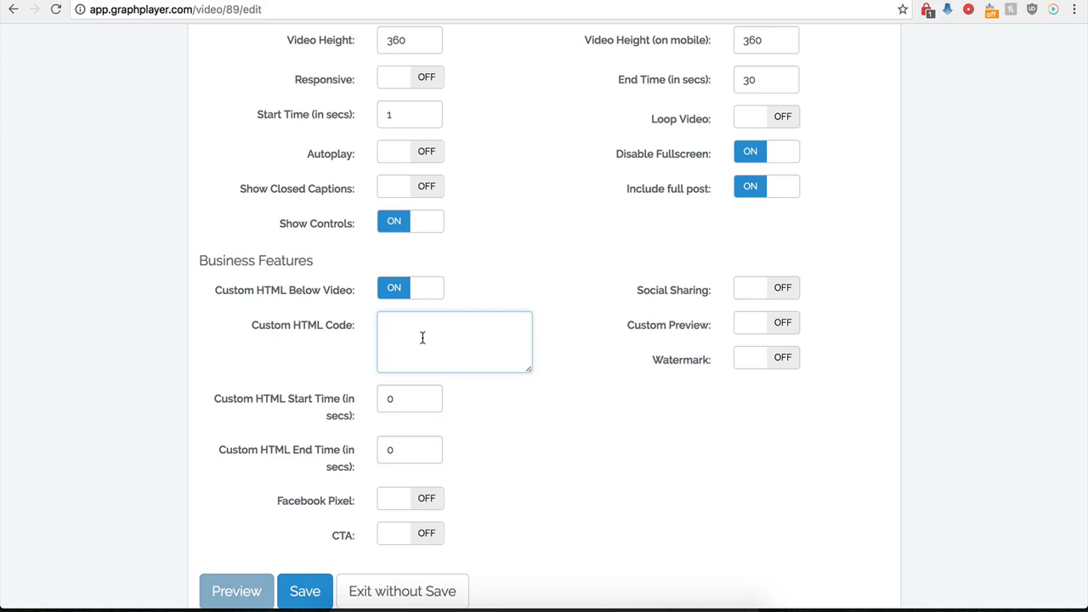
{"action": "scroll", "coordinate": [422, 339], "scroll_direction": "up", "scroll_amount": 3}
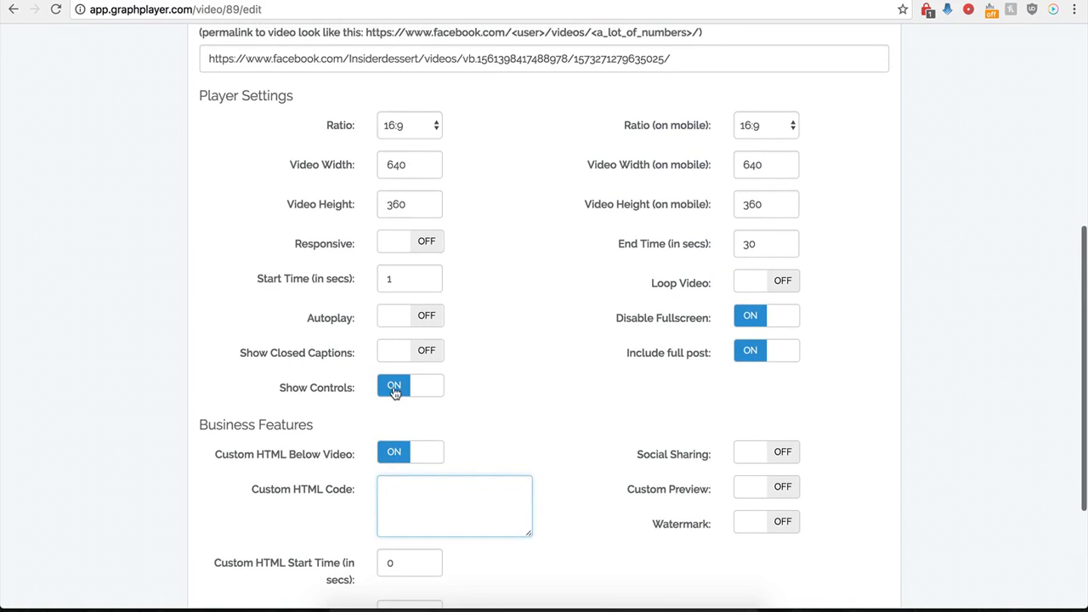
{"action": "scroll", "coordinate": [394, 390], "scroll_direction": "down", "scroll_amount": 2}
{"action": "scroll", "coordinate": [413, 399], "scroll_direction": "down", "scroll_amount": 1}
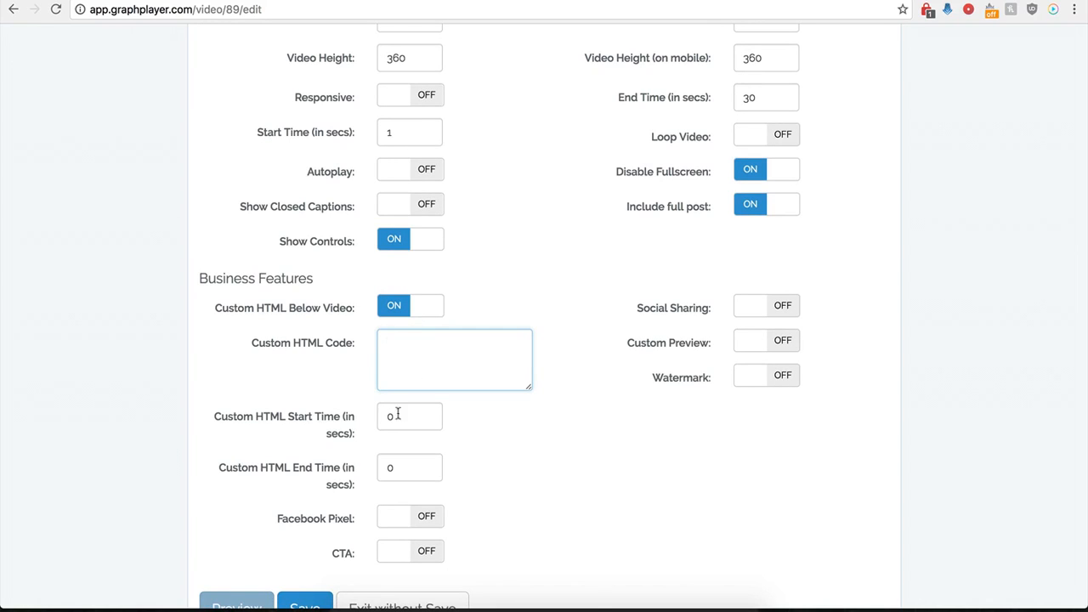
{"action": "left_click_drag", "start_coordinate": [417, 416], "coordinate": [380, 416]}
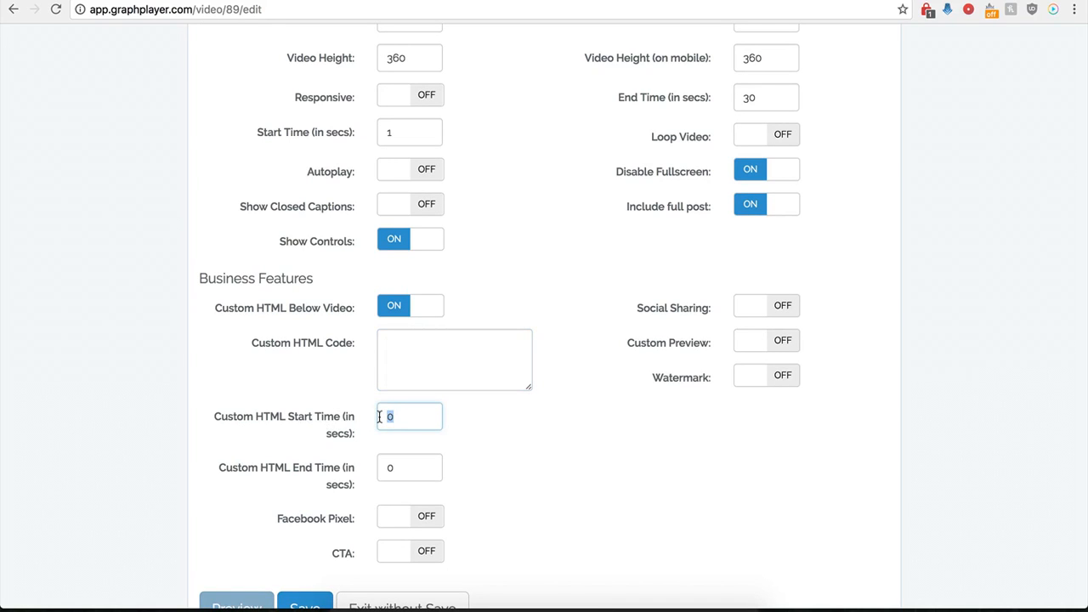
{"action": "type", "text": "12"}
{"action": "left_click", "coordinate": [404, 349]}
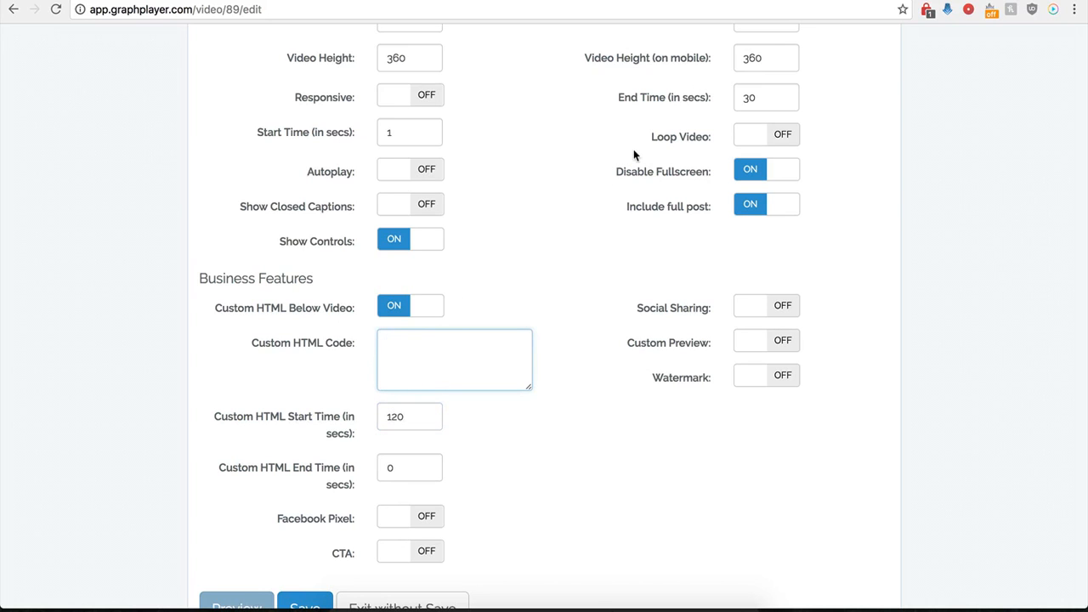
{"action": "scroll", "coordinate": [482, 353], "scroll_direction": "down", "scroll_amount": 1}
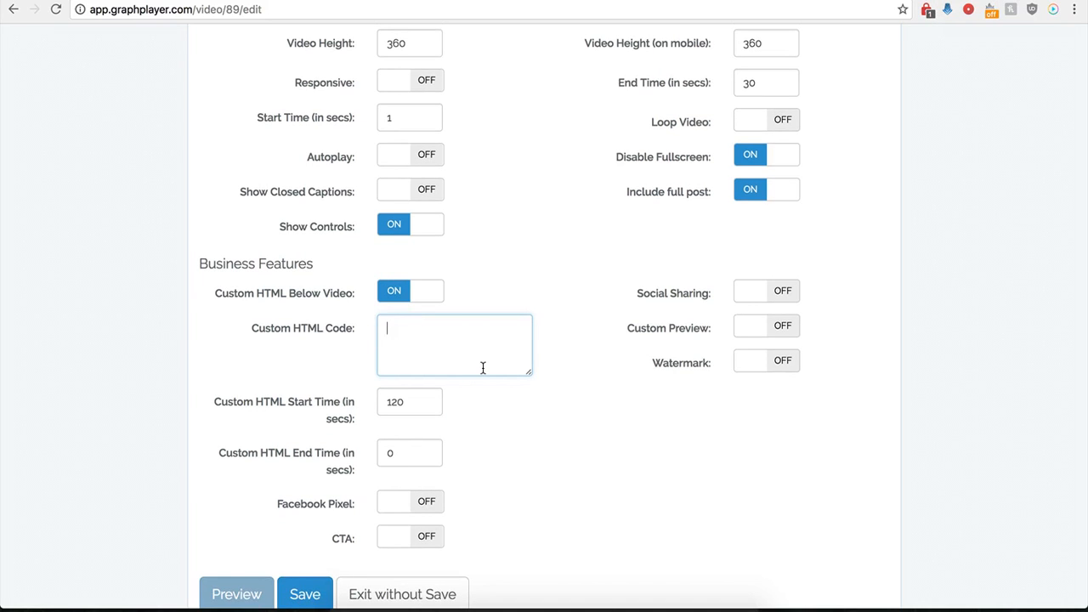
{"action": "type", "text": "<center><img src=\"http://kompozer-tutorial.com/BootGifts/Buttons/Buy%20Now%20Buttons/buy-now-button-16.png\"></center>"}
{"action": "left_click_drag", "start_coordinate": [528, 371], "coordinate": [565, 424]}
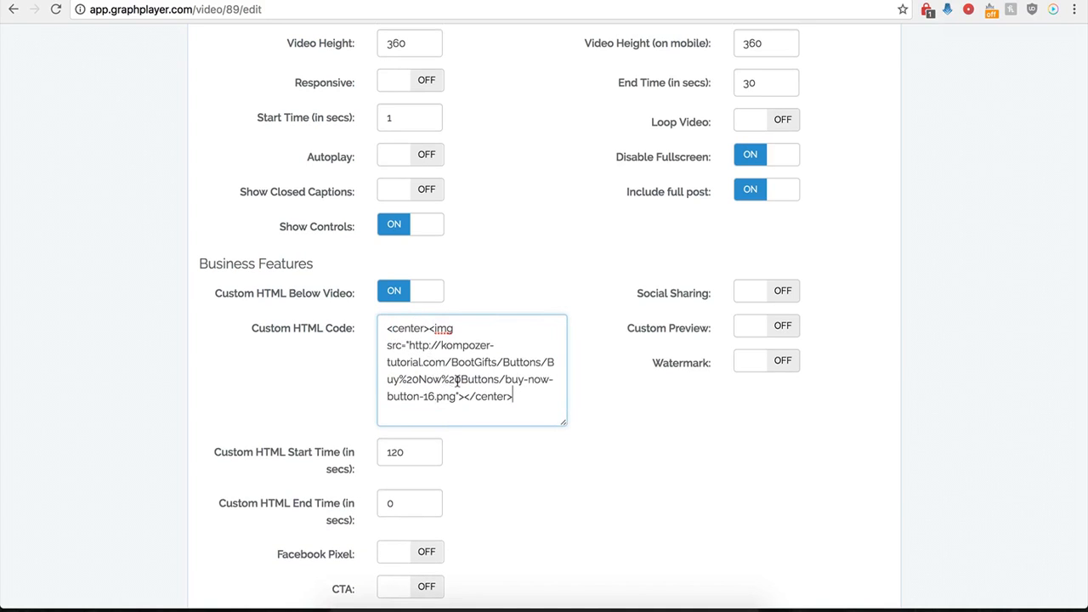
{"action": "left_click", "coordinate": [413, 431]}
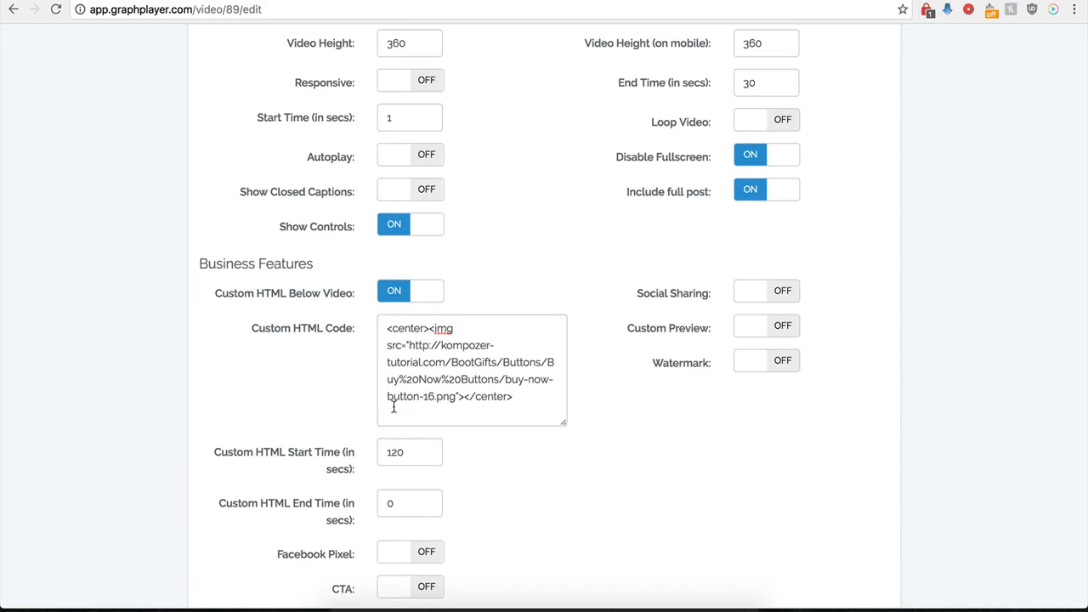
Set the custom HTML start time to 0 seconds and save the player.
{"action": "left_click", "coordinate": [404, 453]}
{"action": "left_click_drag", "start_coordinate": [405, 452], "coordinate": [380, 452]}
{"action": "type", "text": "0"}
{"action": "left_click", "coordinate": [507, 509]}
{"action": "left_click", "coordinate": [306, 562]}
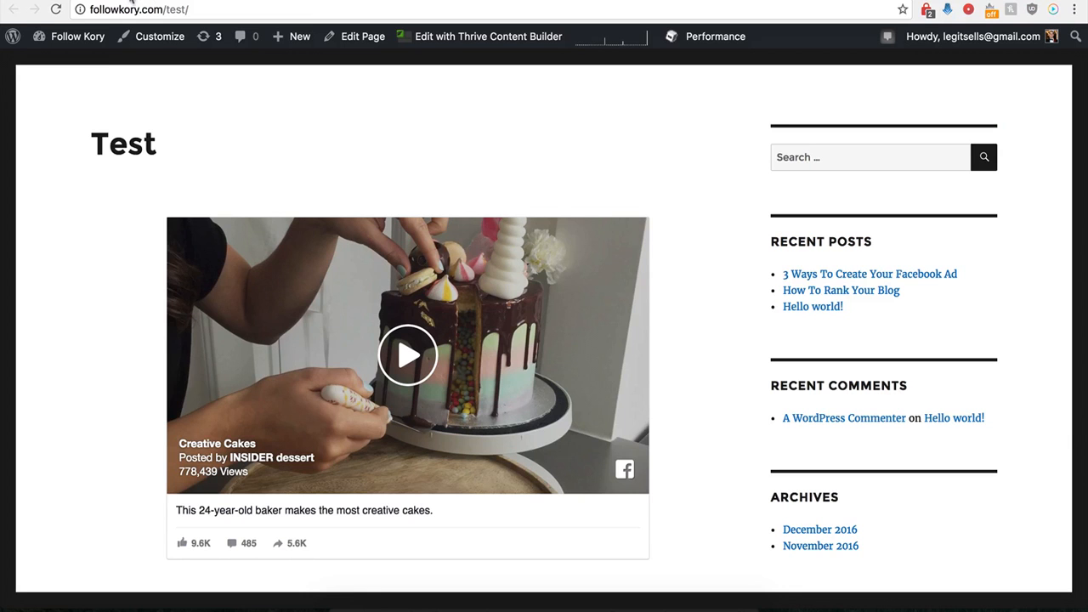
Reload the WordPress Test page and check the custom HTML below the embedded video.
{"action": "left_click", "coordinate": [55, 8]}
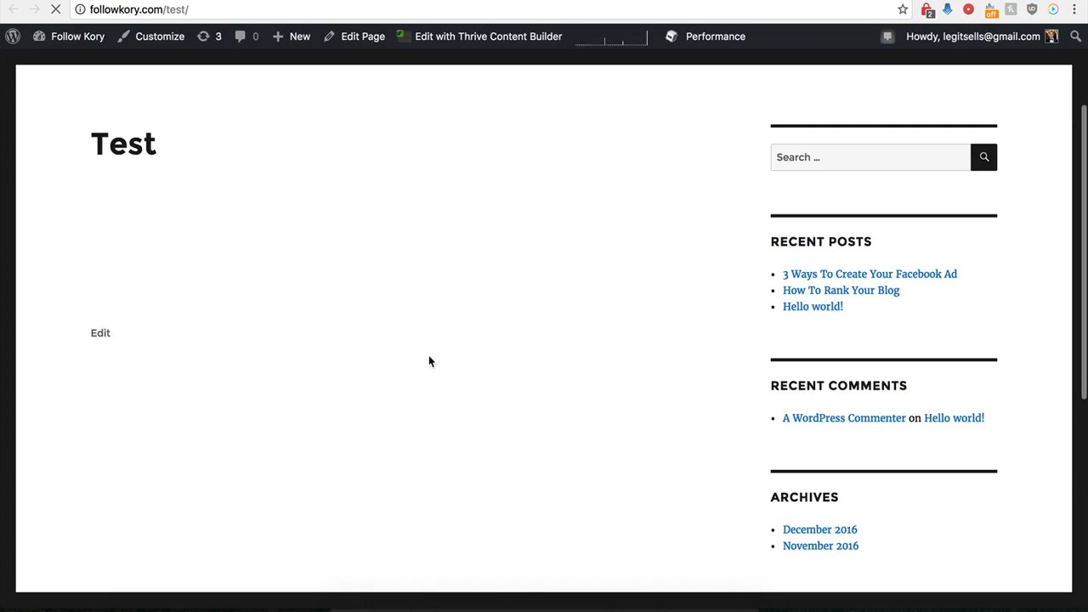
{"action": "scroll", "coordinate": [389, 383], "scroll_direction": "down", "scroll_amount": 2}
{"action": "scroll", "coordinate": [388, 383], "scroll_direction": "down", "scroll_amount": 3}
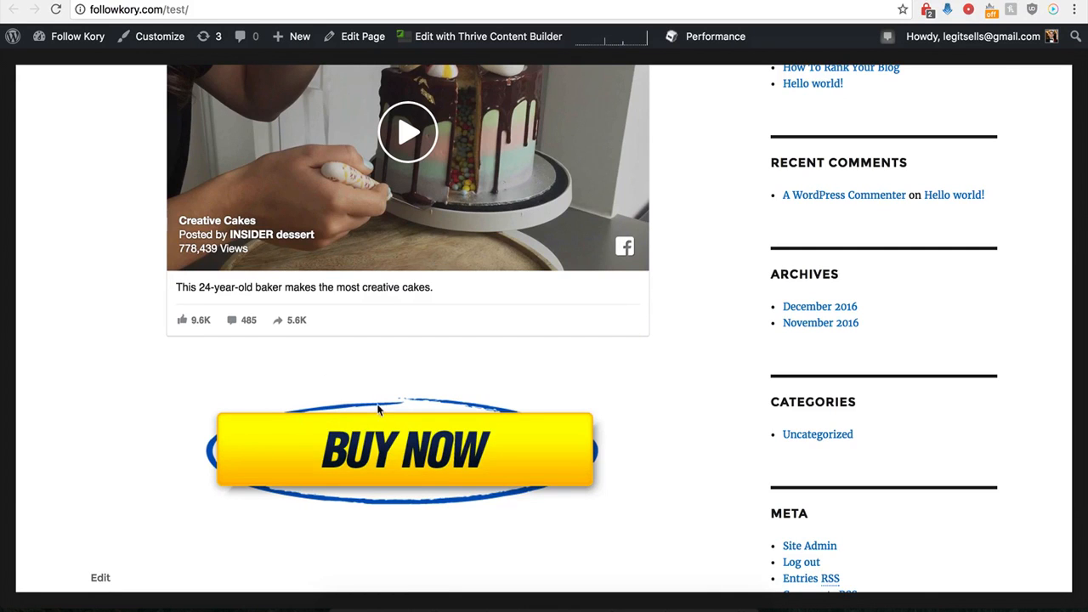
{"action": "scroll", "coordinate": [380, 408], "scroll_direction": "up", "scroll_amount": 2}
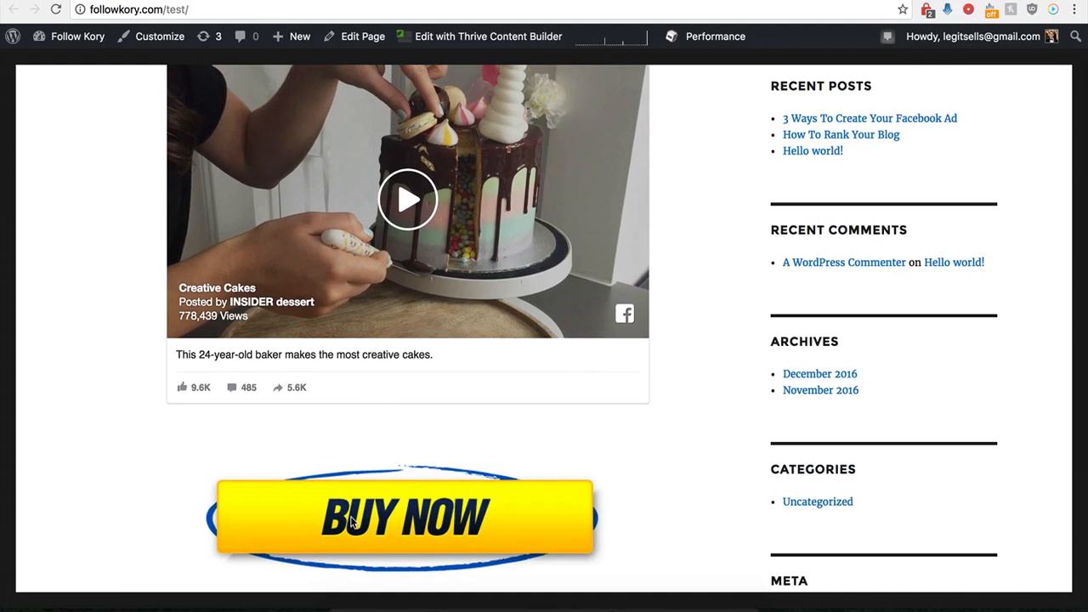
Return from the Test page to GraphPlayer, open the Demo Name player for editing and turn off Custom HTML Below Video.
{"action": "scroll", "coordinate": [370, 478], "scroll_direction": "up", "scroll_amount": 2}
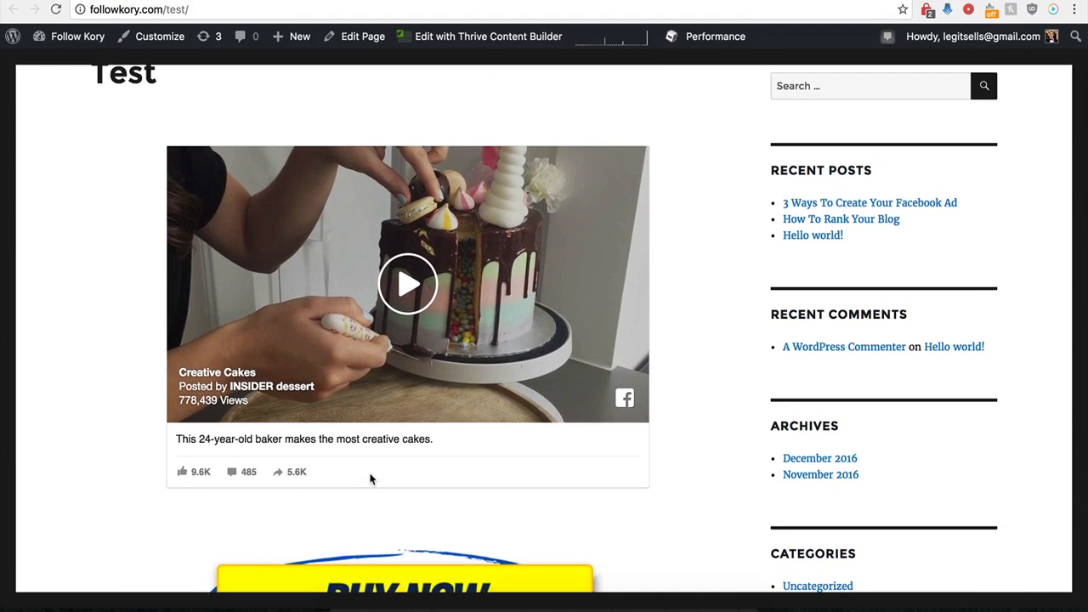
{"action": "scroll", "coordinate": [370, 478], "scroll_direction": "down", "scroll_amount": 1}
{"action": "scroll", "coordinate": [370, 479], "scroll_direction": "up", "scroll_amount": 3}
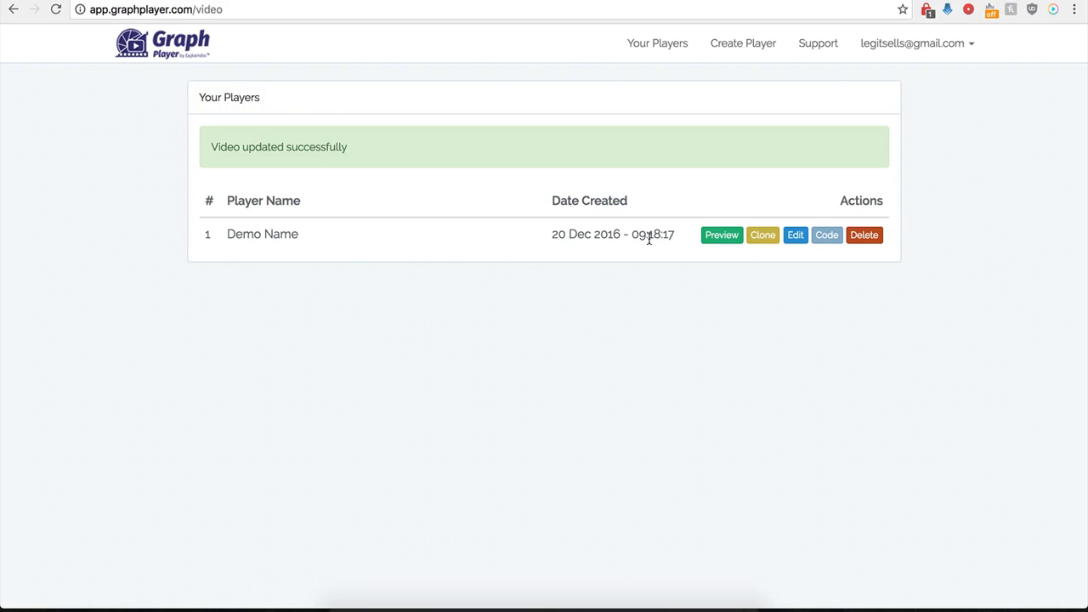
{"action": "left_click", "coordinate": [793, 237]}
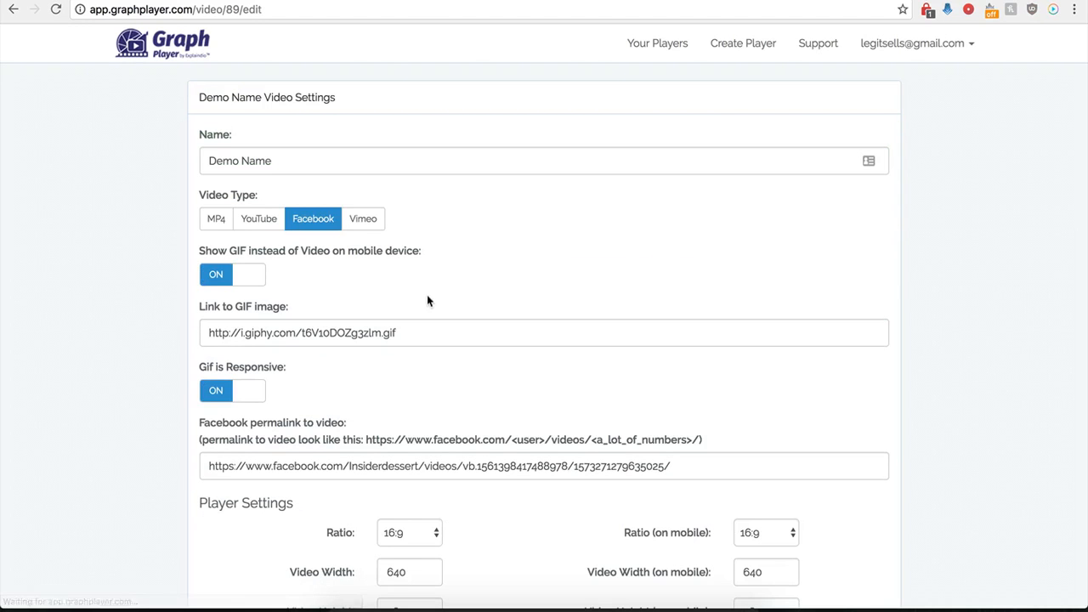
{"action": "scroll", "coordinate": [192, 457], "scroll_direction": "down", "scroll_amount": 6}
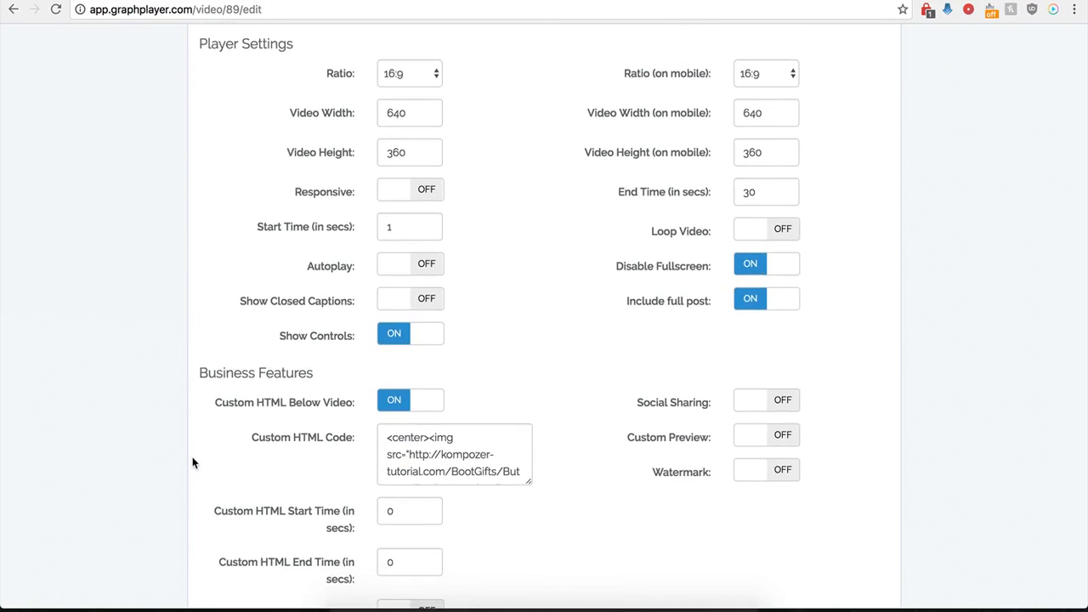
{"action": "scroll", "coordinate": [193, 449], "scroll_direction": "down", "scroll_amount": 1}
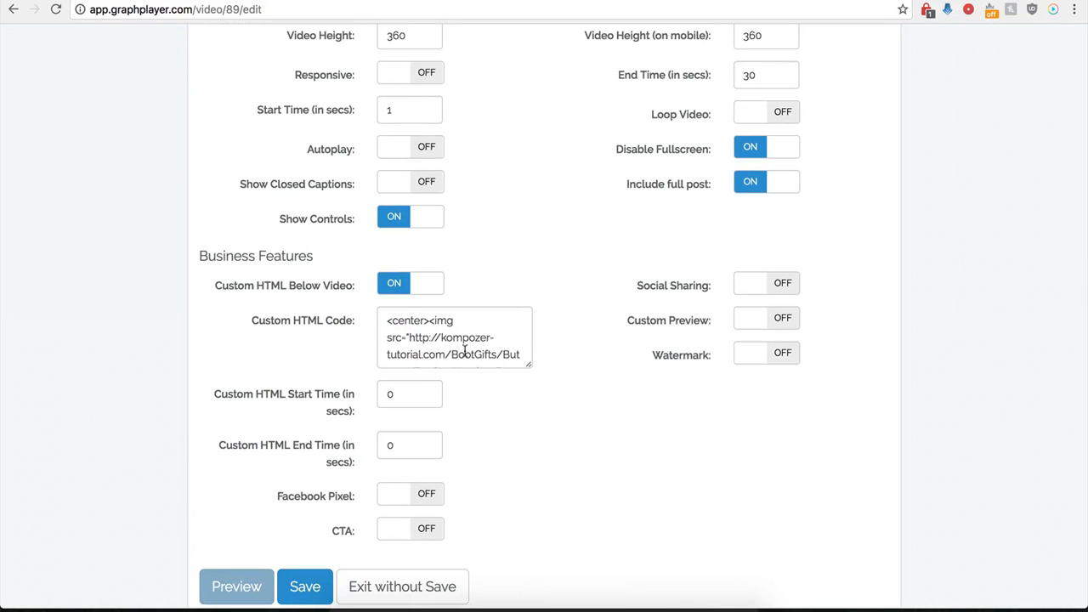
{"action": "left_click", "coordinate": [393, 283]}
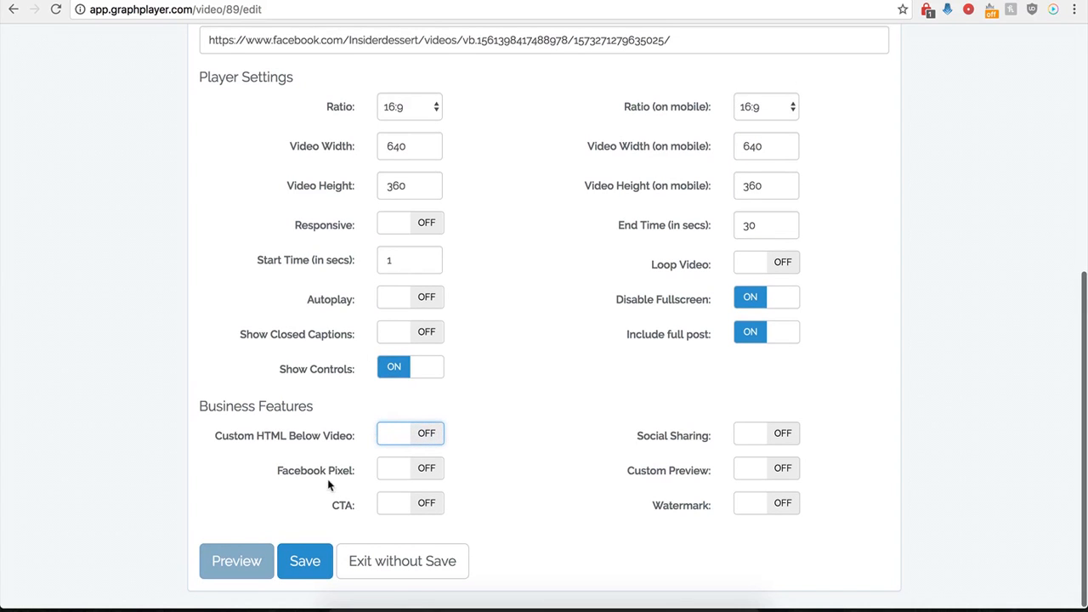
Try the Facebook Pixel option to view its code and timing settings, and switch it off again.
{"action": "left_click", "coordinate": [429, 477]}
{"action": "scroll", "coordinate": [365, 489], "scroll_direction": "down", "scroll_amount": 2}
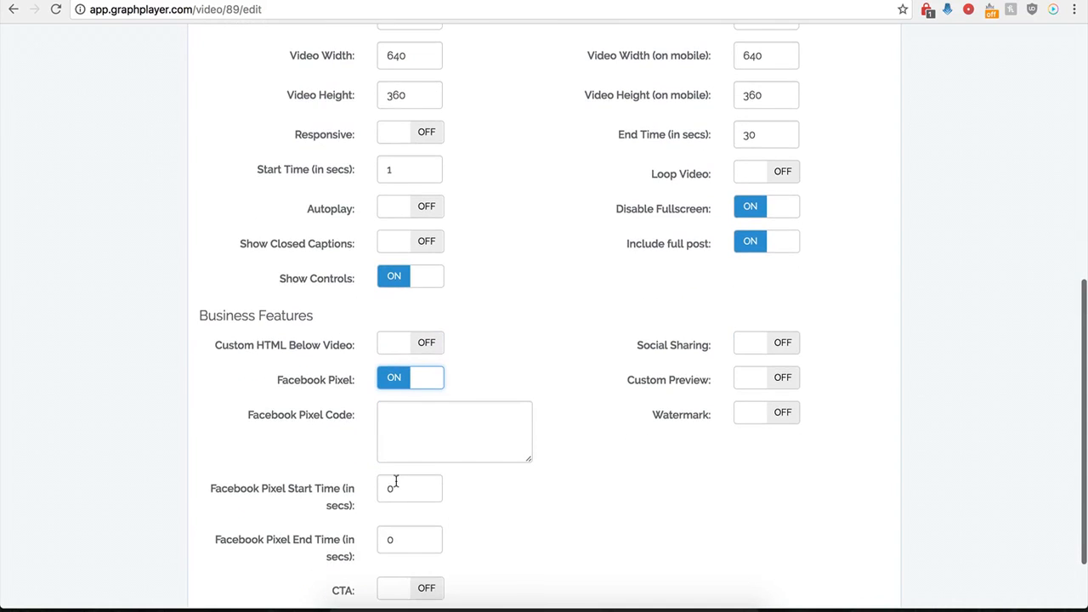
{"action": "scroll", "coordinate": [404, 443], "scroll_direction": "down", "scroll_amount": 1}
{"action": "left_click", "coordinate": [422, 393]}
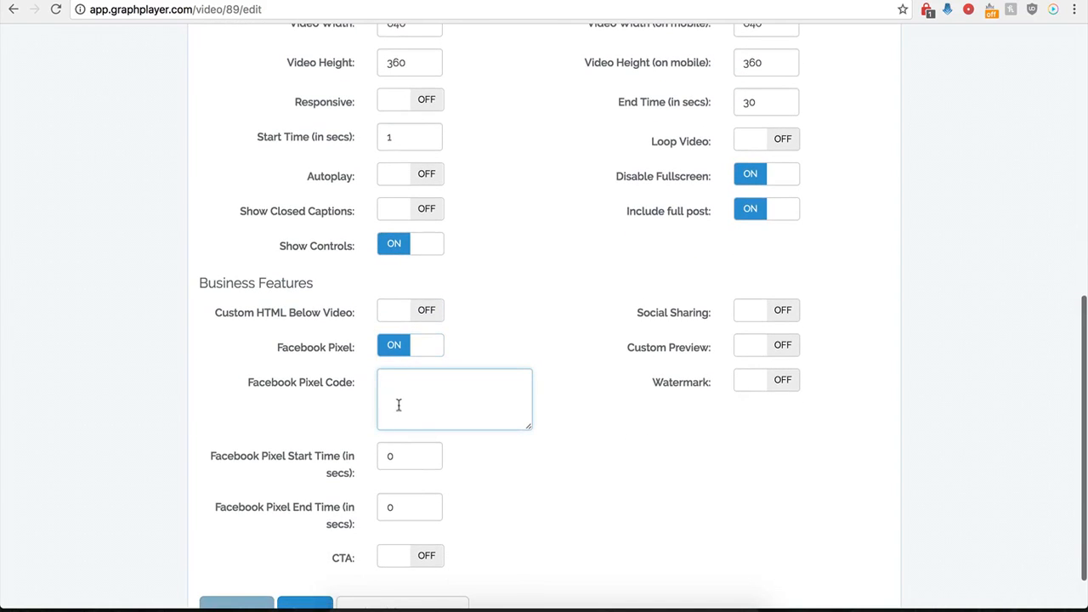
{"action": "left_click", "coordinate": [393, 345]}
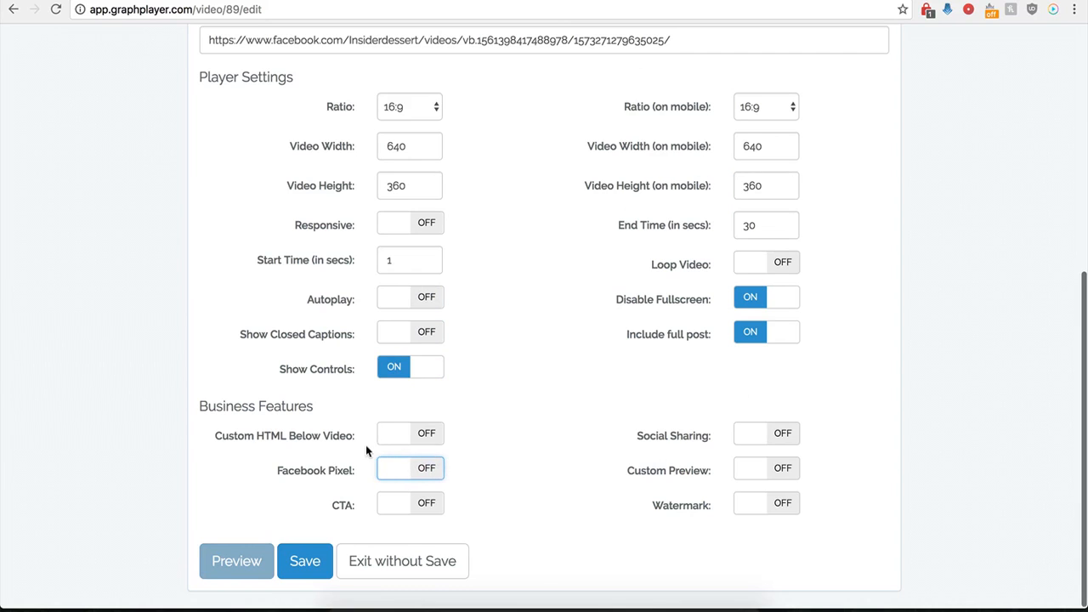
{"action": "left_click", "coordinate": [429, 506]}
{"action": "scroll", "coordinate": [490, 534], "scroll_direction": "down", "scroll_amount": 4}
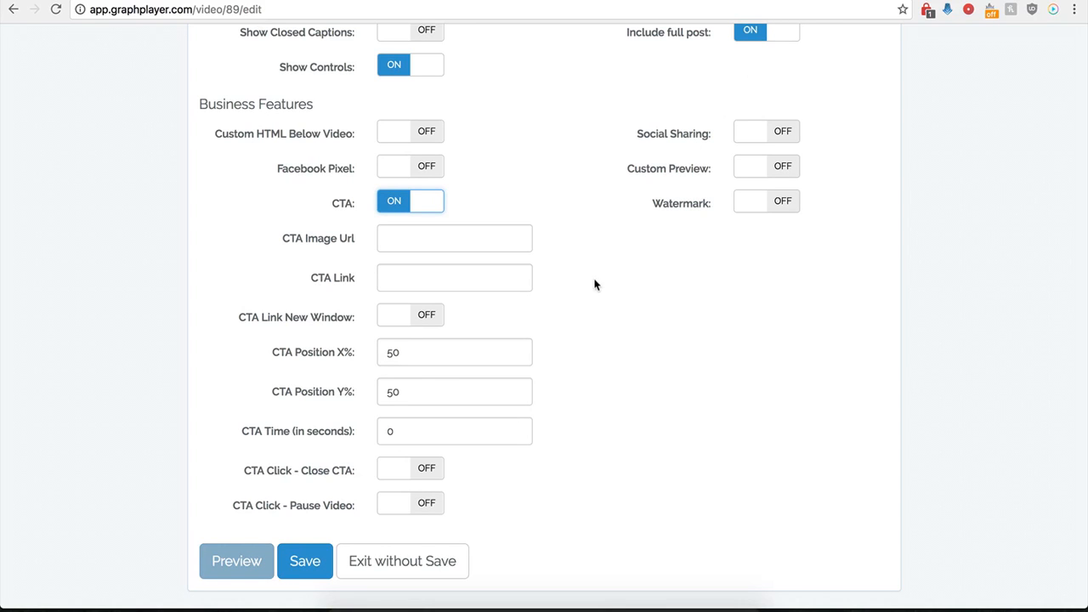
{"action": "left_click", "coordinate": [461, 238]}
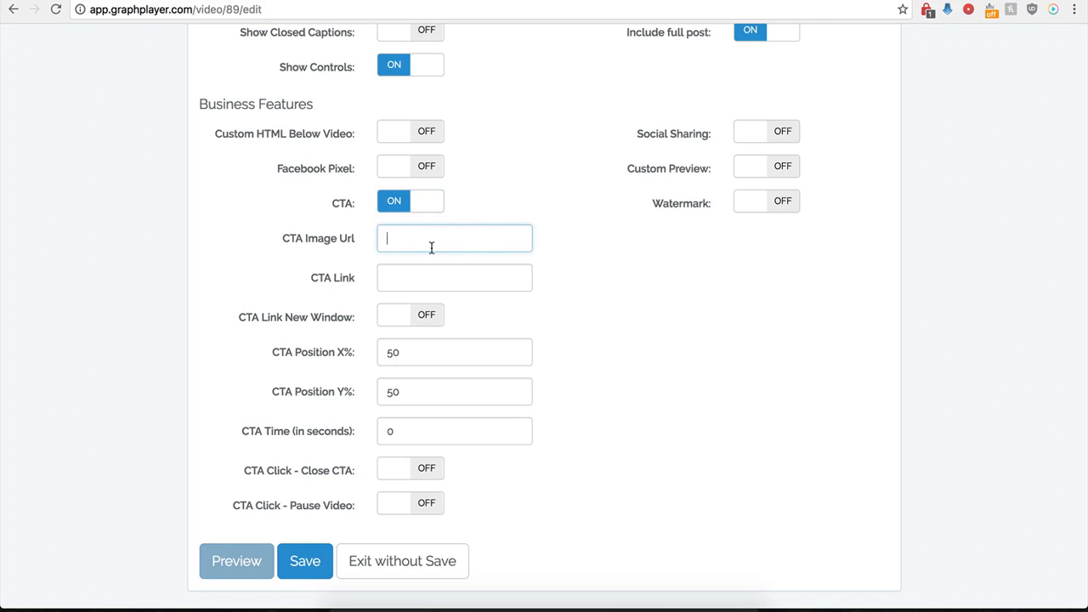
{"action": "key", "text": "ctrl+v"}
{"action": "left_click", "coordinate": [398, 280]}
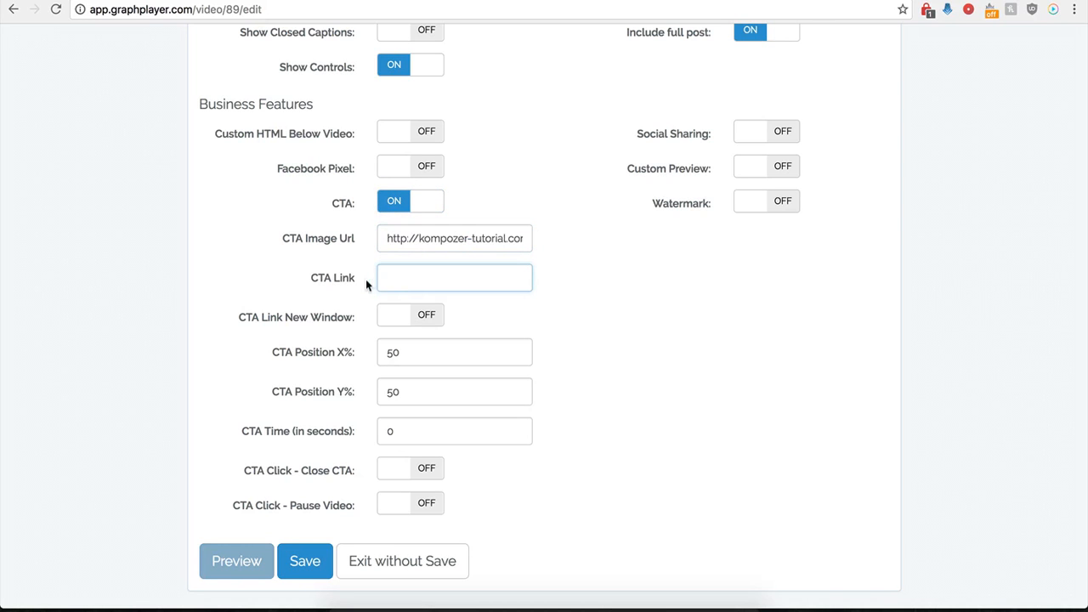
{"action": "left_click", "coordinate": [404, 279]}
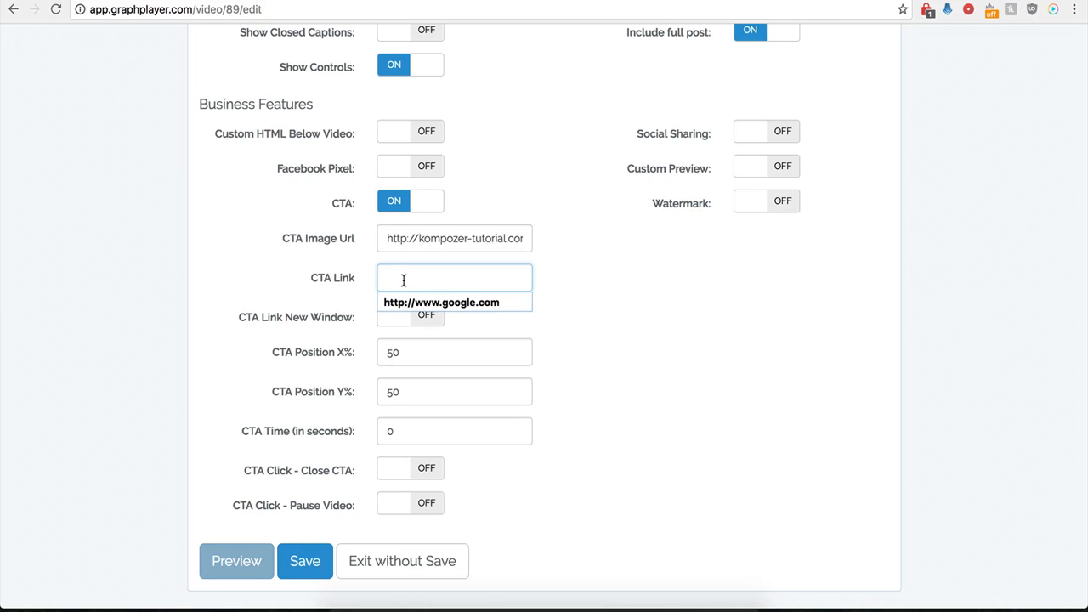
{"action": "left_click", "coordinate": [412, 304]}
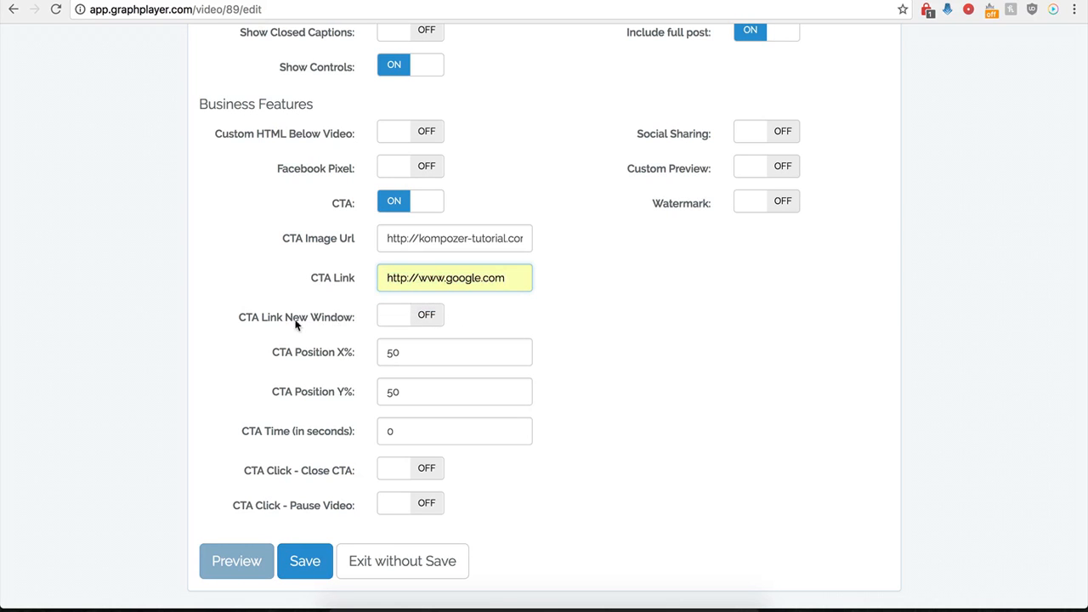
{"action": "left_click", "coordinate": [427, 316]}
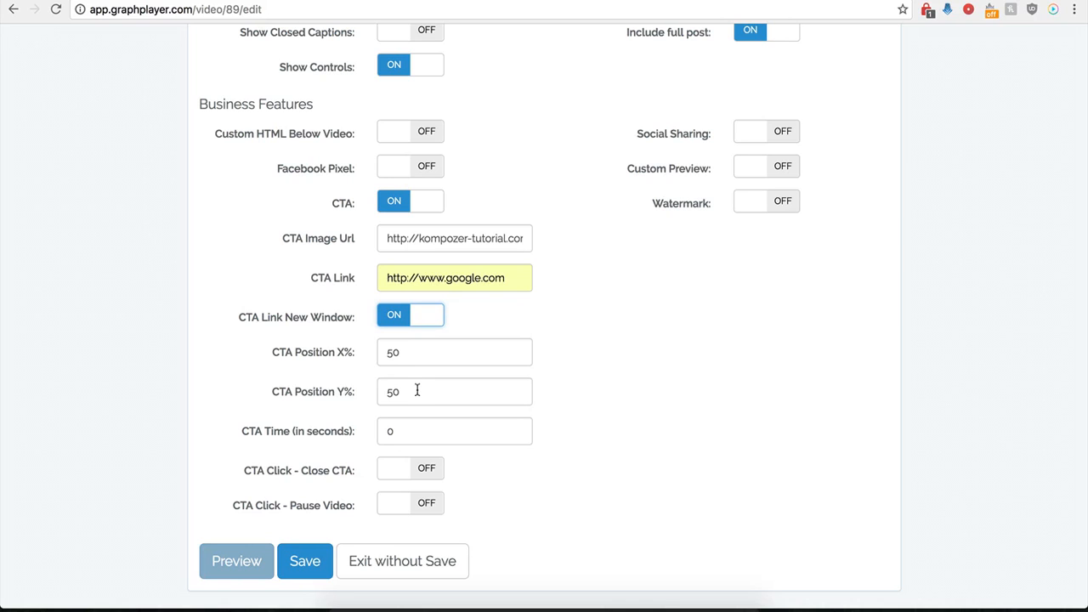
Try a CTA time of 120 seconds and set it back to 0.
{"action": "left_click", "coordinate": [396, 431]}
{"action": "left_click_drag", "start_coordinate": [396, 431], "coordinate": [380, 434]}
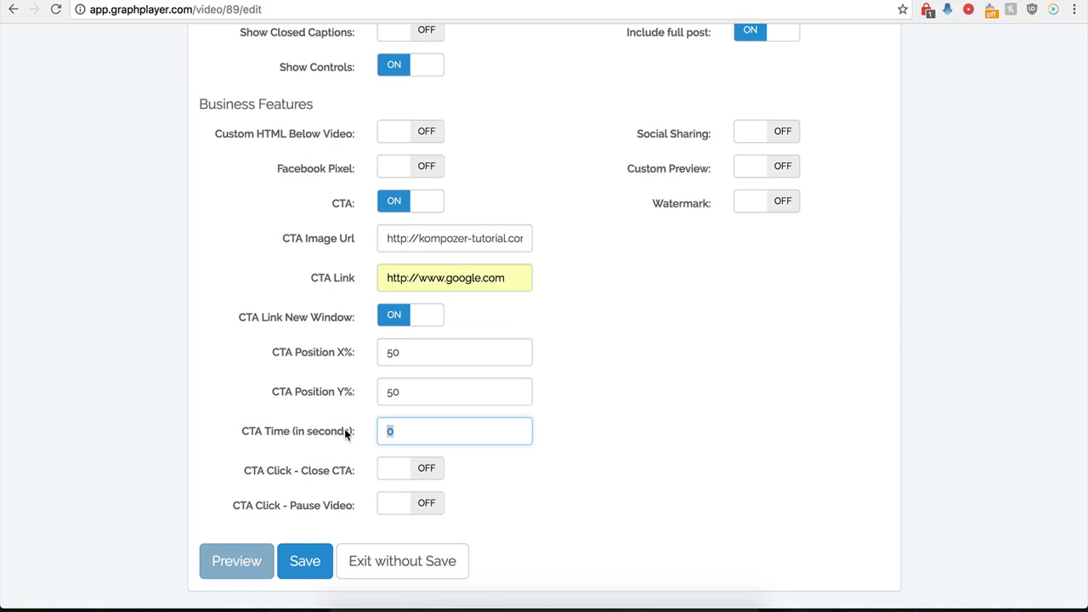
{"action": "type", "text": "120"}
{"action": "key", "text": "BackSpace"}
{"action": "key", "text": "BackSpace"}
{"action": "key", "text": "BackSpace"}
{"action": "type", "text": "0"}
{"action": "left_click", "coordinate": [453, 499]}
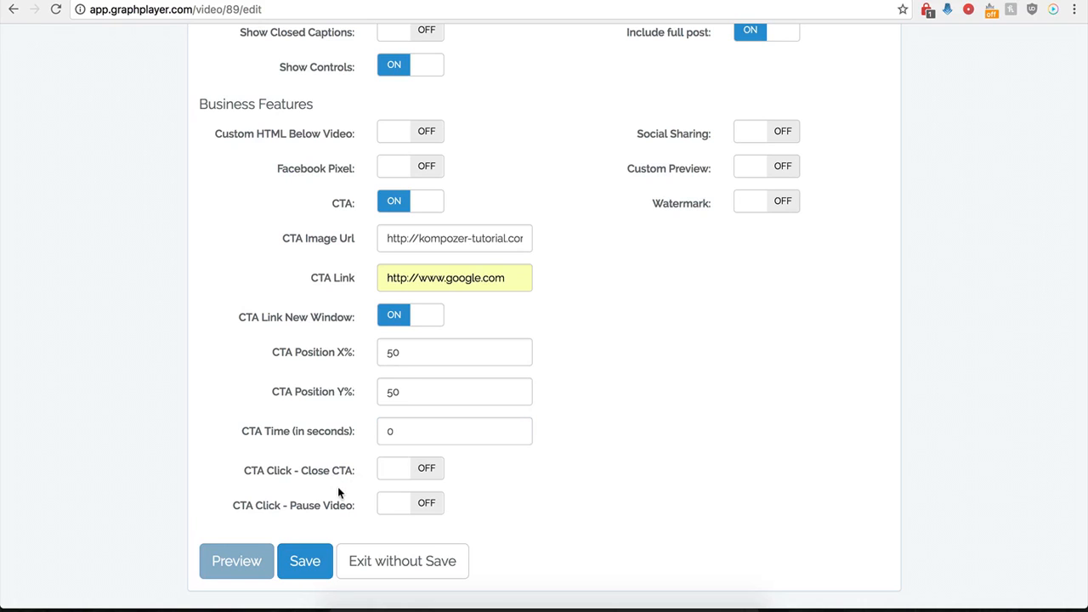
Turn on CTA Click - Close CTA, save the player and reload the WordPress Test page to check the CTA.
{"action": "left_click", "coordinate": [427, 474]}
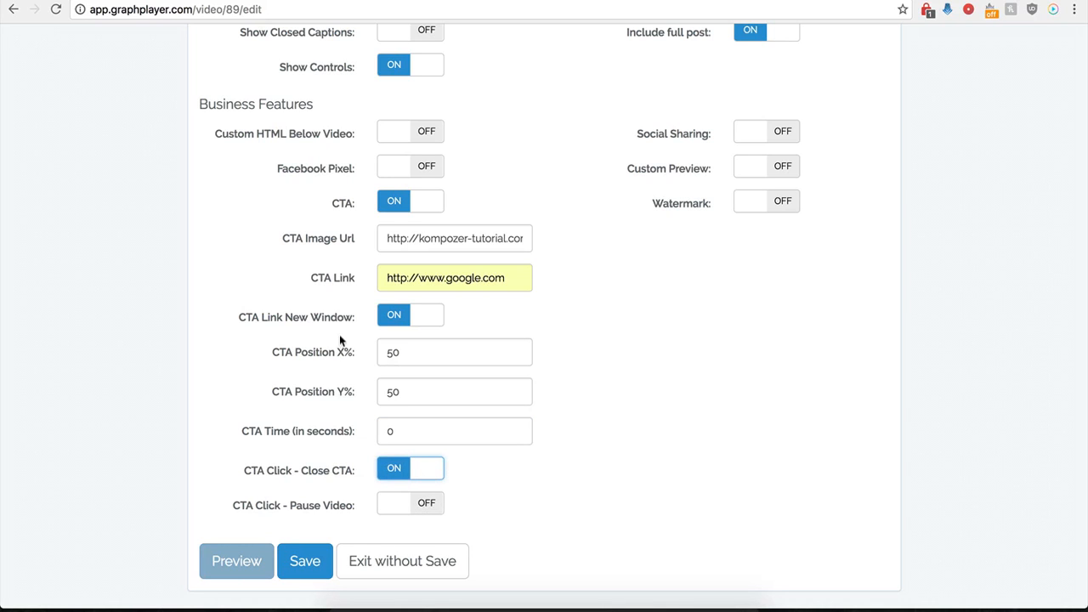
{"action": "left_click", "coordinate": [289, 576]}
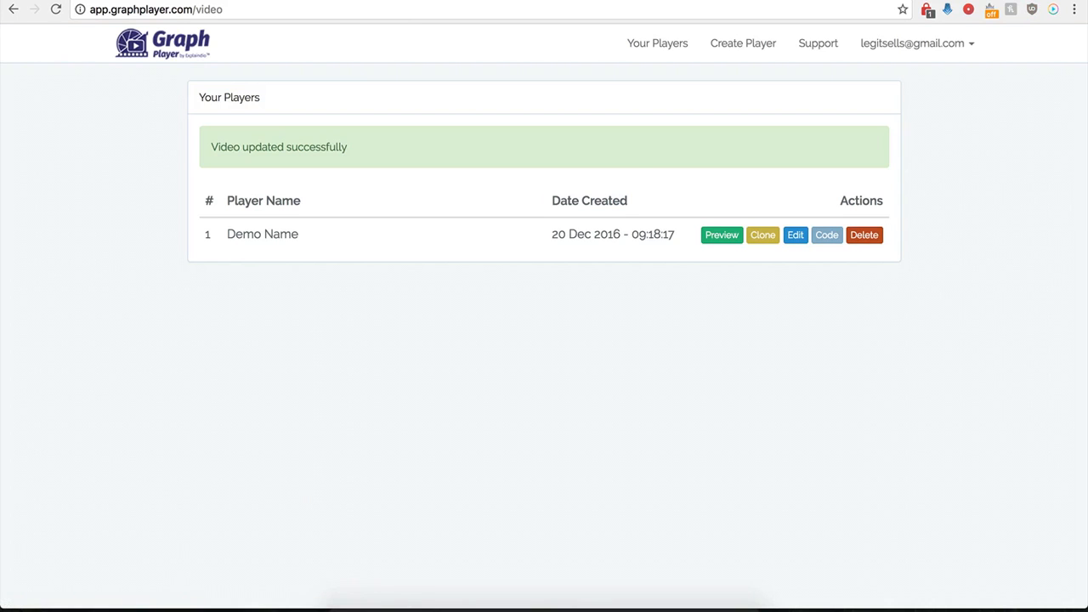
{"action": "left_click", "coordinate": [136, 1]}
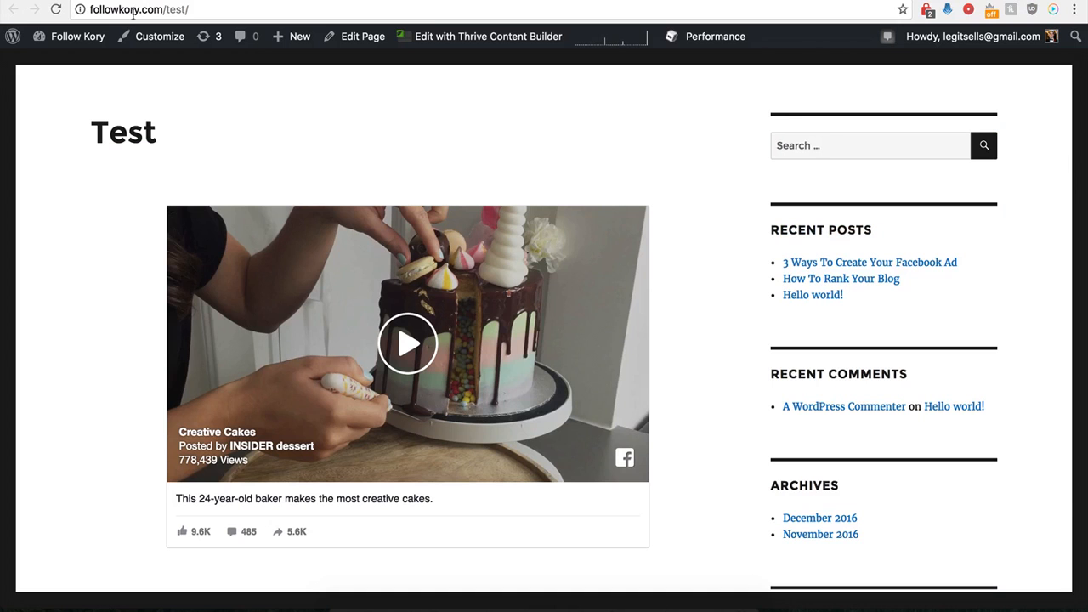
{"action": "left_click", "coordinate": [56, 10]}
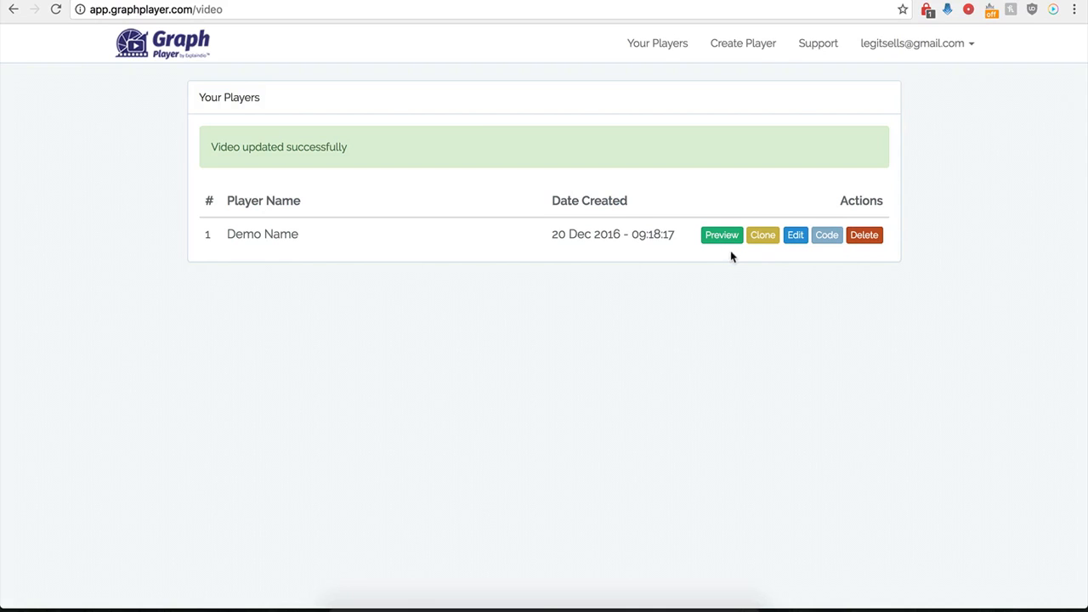
Set the Demo Name player's CTA Position X% to 0 and save the player.
{"action": "left_click", "coordinate": [795, 237]}
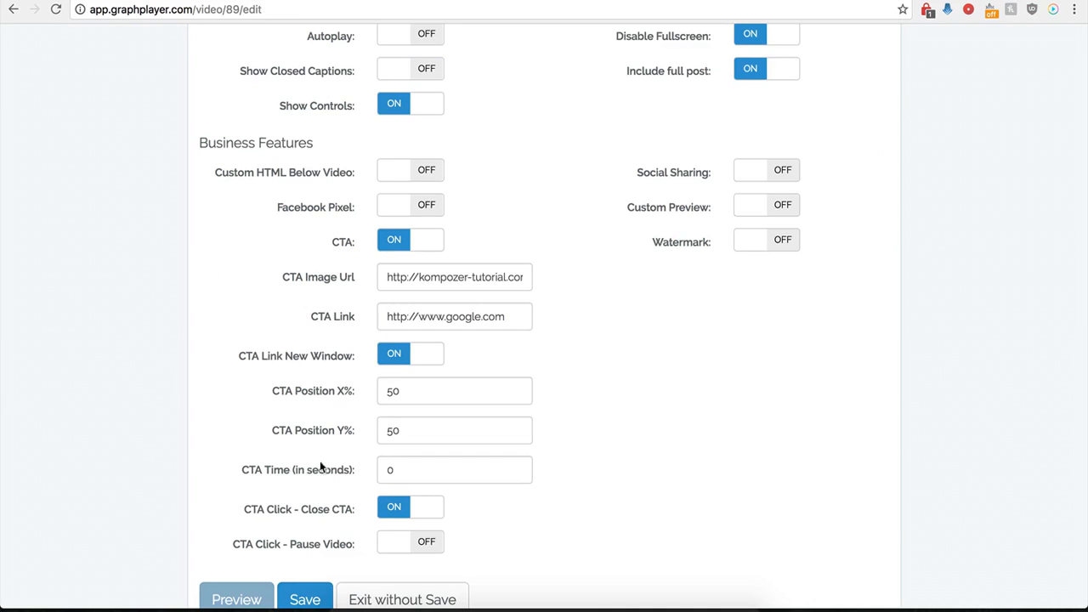
{"action": "scroll", "coordinate": [347, 440], "scroll_direction": "down", "scroll_amount": 1}
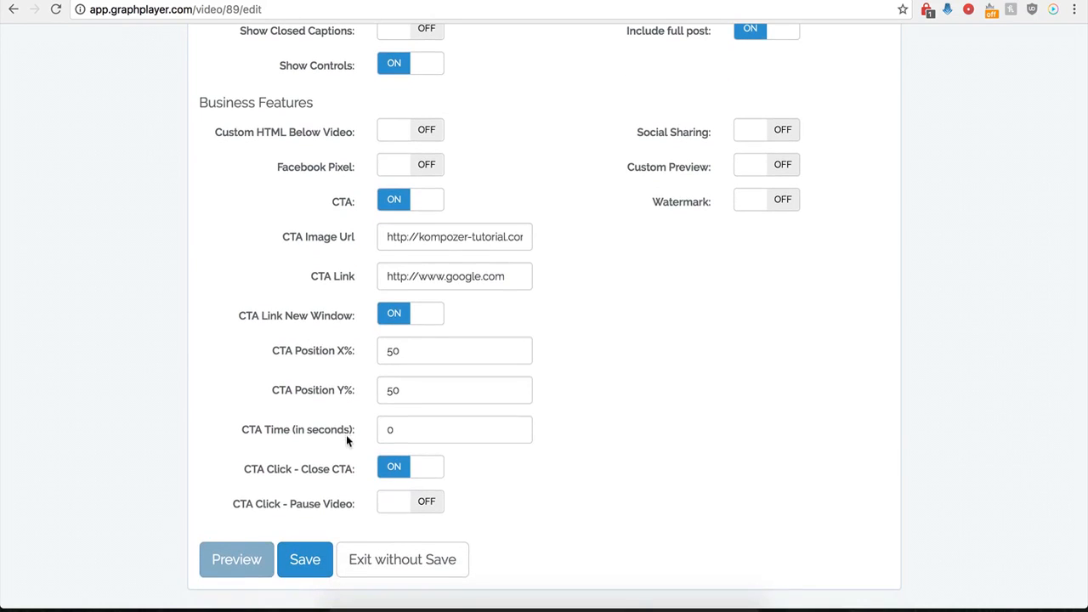
{"action": "left_click", "coordinate": [399, 358]}
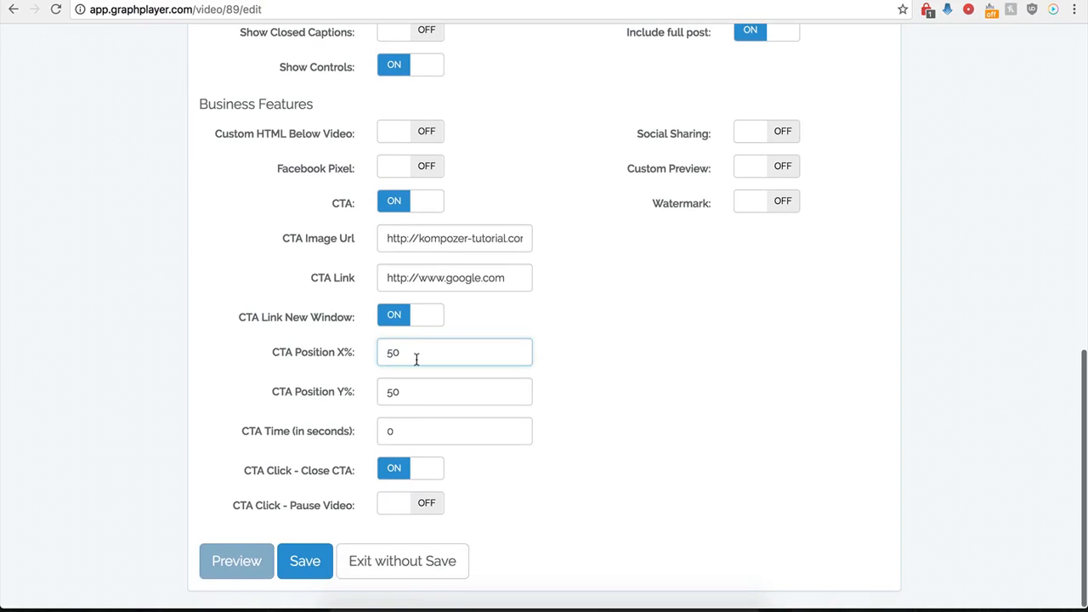
{"action": "key", "text": "BackSpace"}
{"action": "key", "text": "BackSpace"}
{"action": "type", "text": "0"}
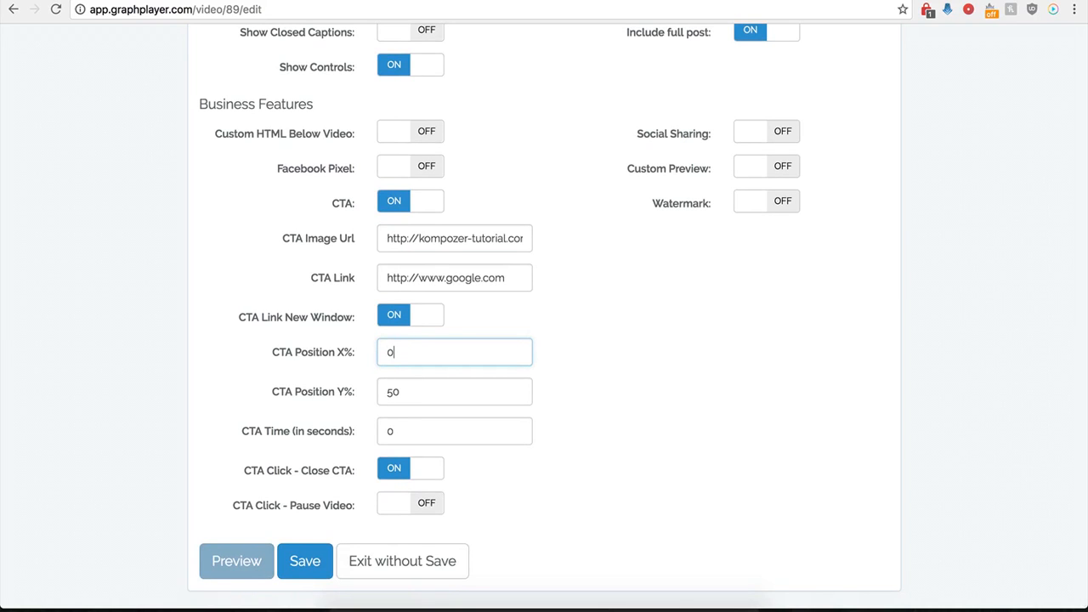
{"action": "left_click", "coordinate": [304, 564]}
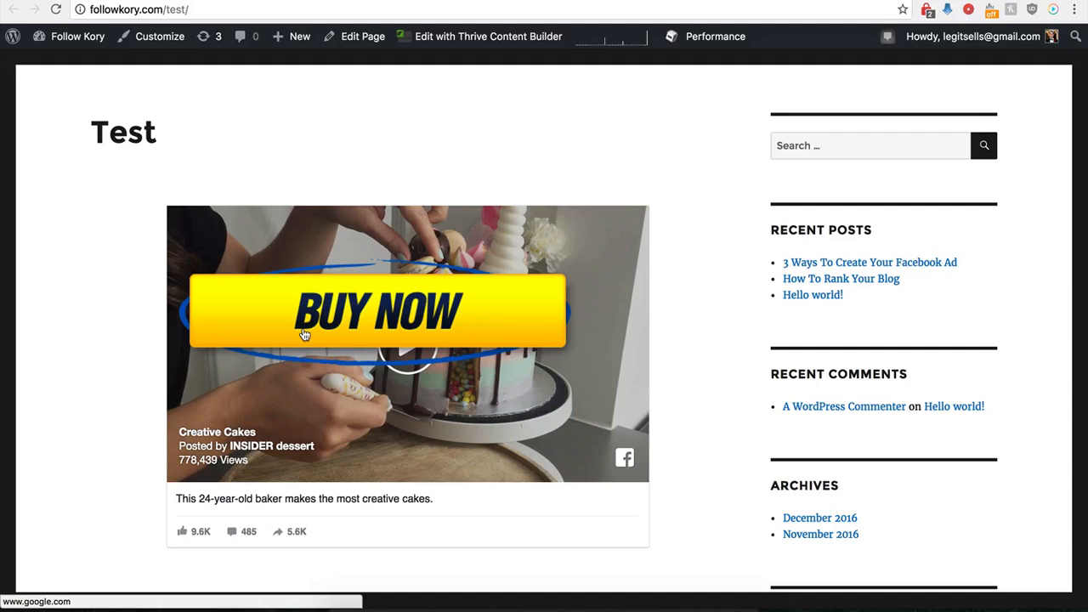
Test the Buy Now CTA over the video on the Test page, close the page it opens and return to GraphPlayer.
{"action": "left_click", "coordinate": [387, 315]}
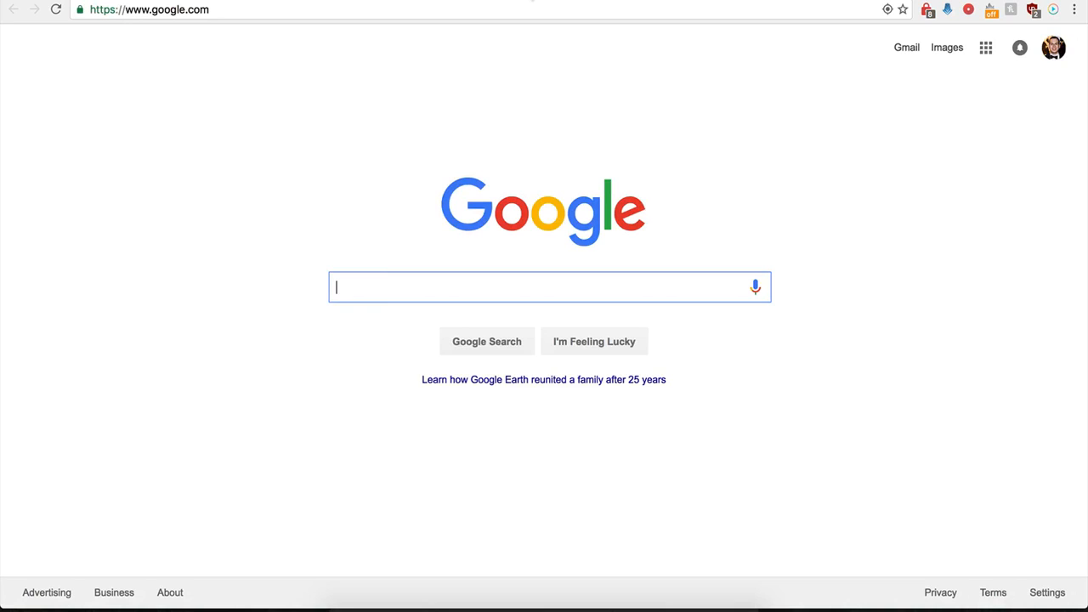
{"action": "key", "text": "super+w"}
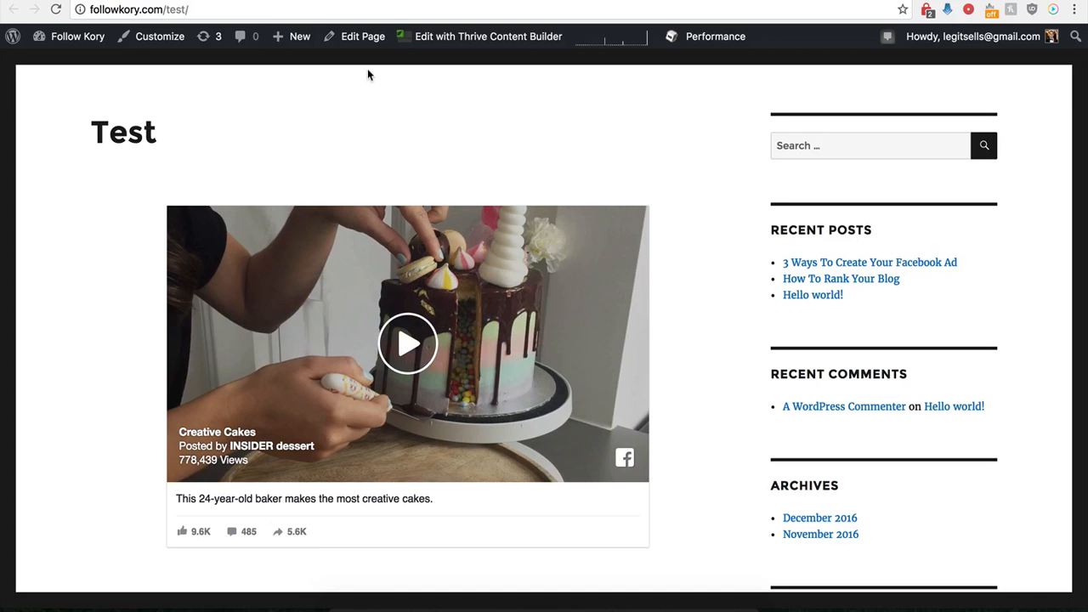
{"action": "left_click", "coordinate": [263, 1]}
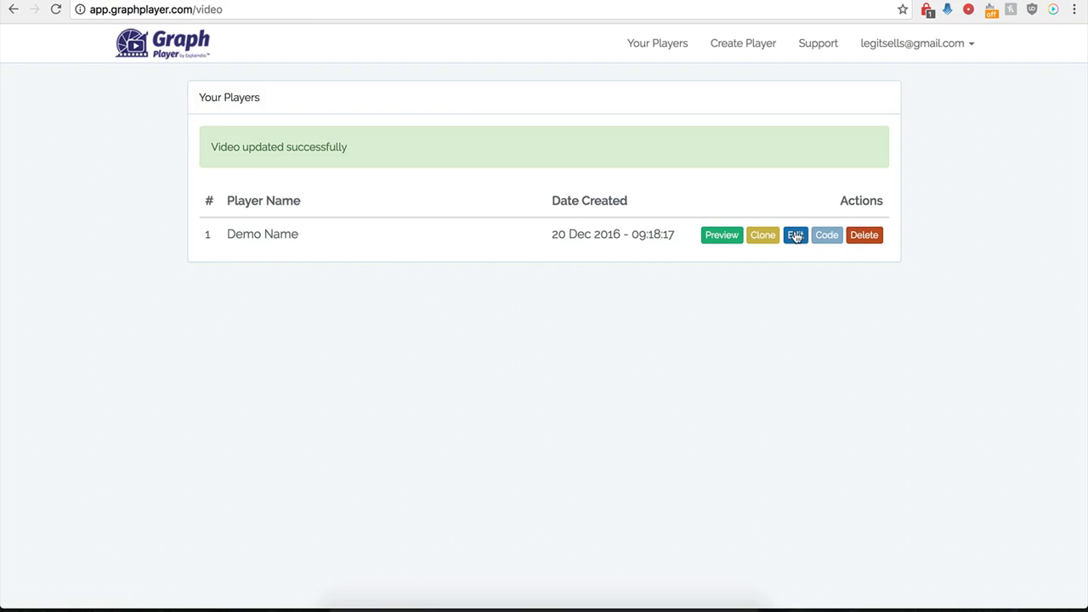
Open the Demo Name player for editing and turn off the CTA.
{"action": "left_click", "coordinate": [795, 236]}
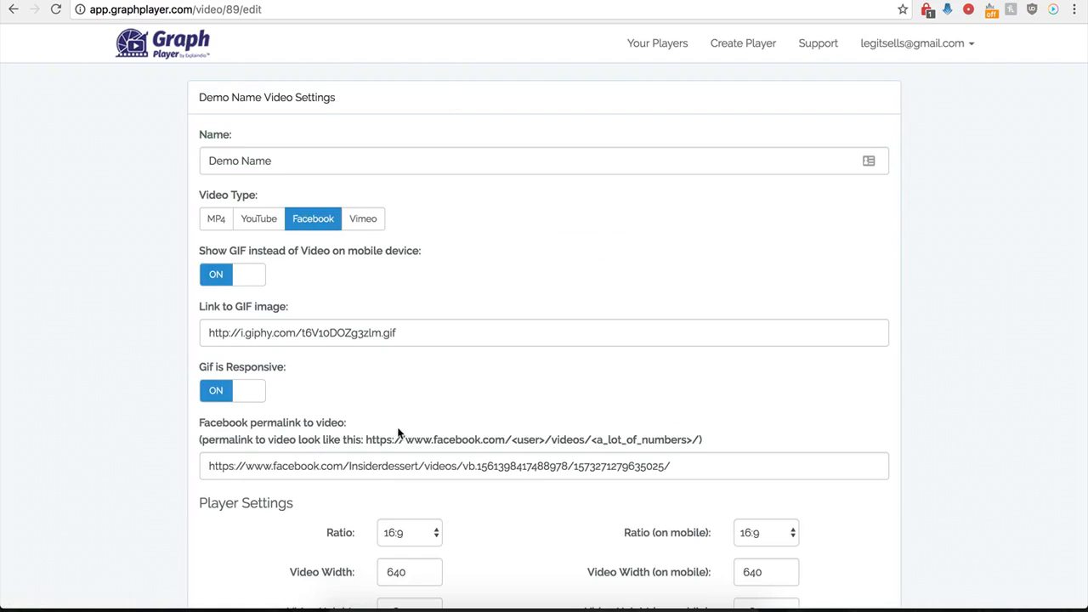
{"action": "scroll", "coordinate": [400, 395], "scroll_direction": "down", "scroll_amount": 8}
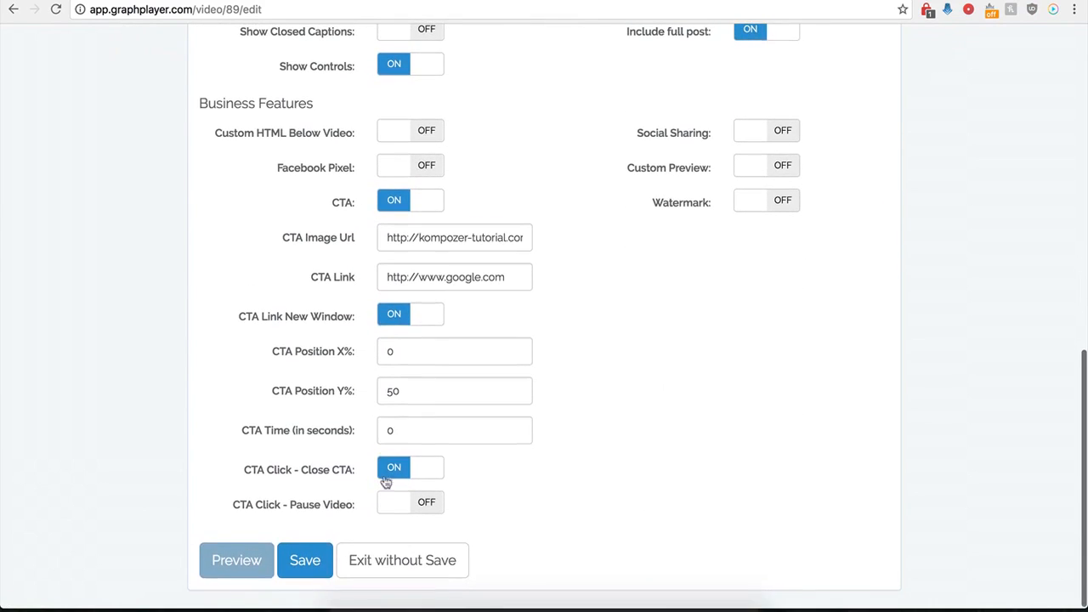
{"action": "left_click", "coordinate": [393, 201]}
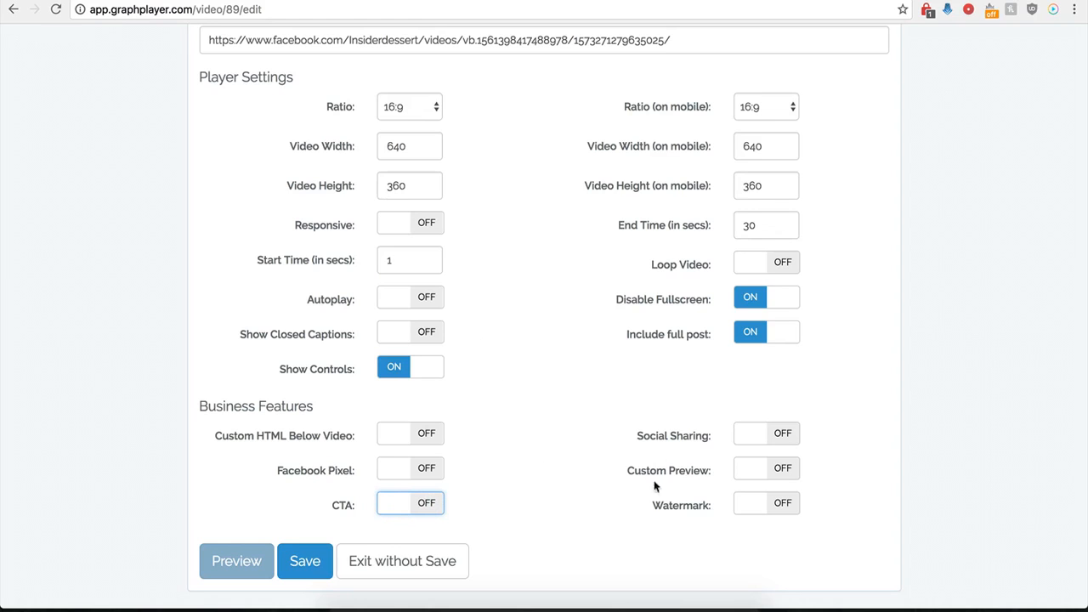
{"action": "left_click", "coordinate": [765, 436]}
{"action": "scroll", "coordinate": [603, 474], "scroll_direction": "down", "scroll_amount": 2}
{"action": "scroll", "coordinate": [602, 474], "scroll_direction": "down", "scroll_amount": 3}
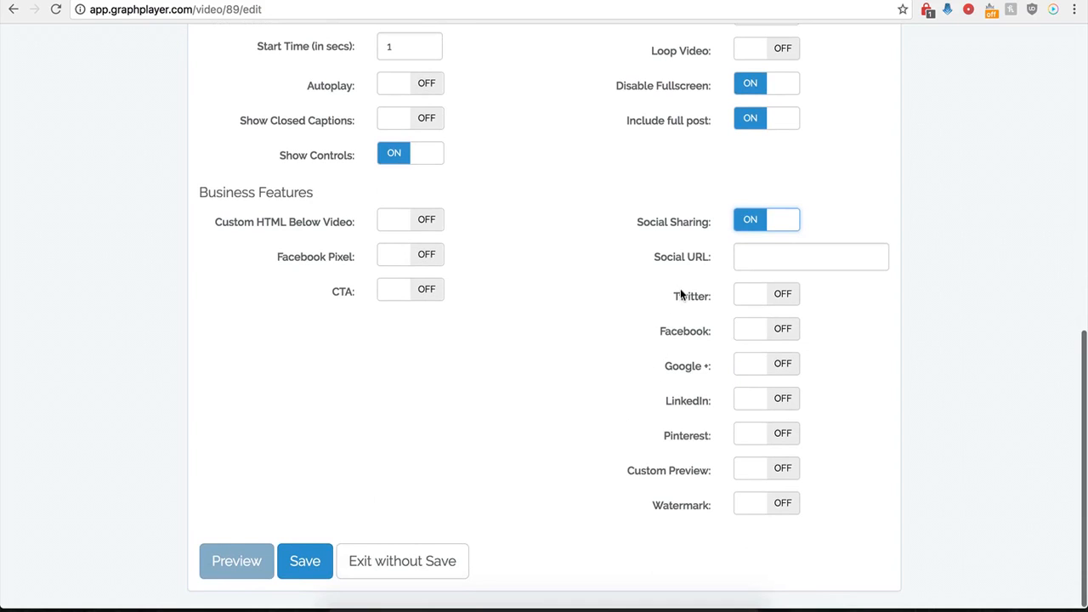
{"action": "left_click", "coordinate": [749, 256]}
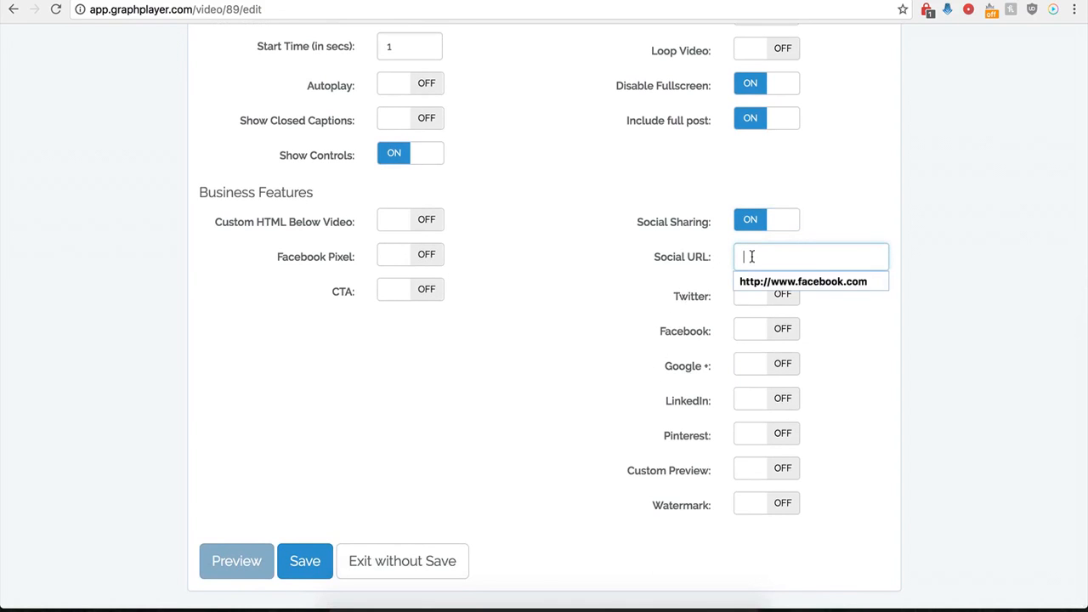
{"action": "left_click", "coordinate": [753, 280]}
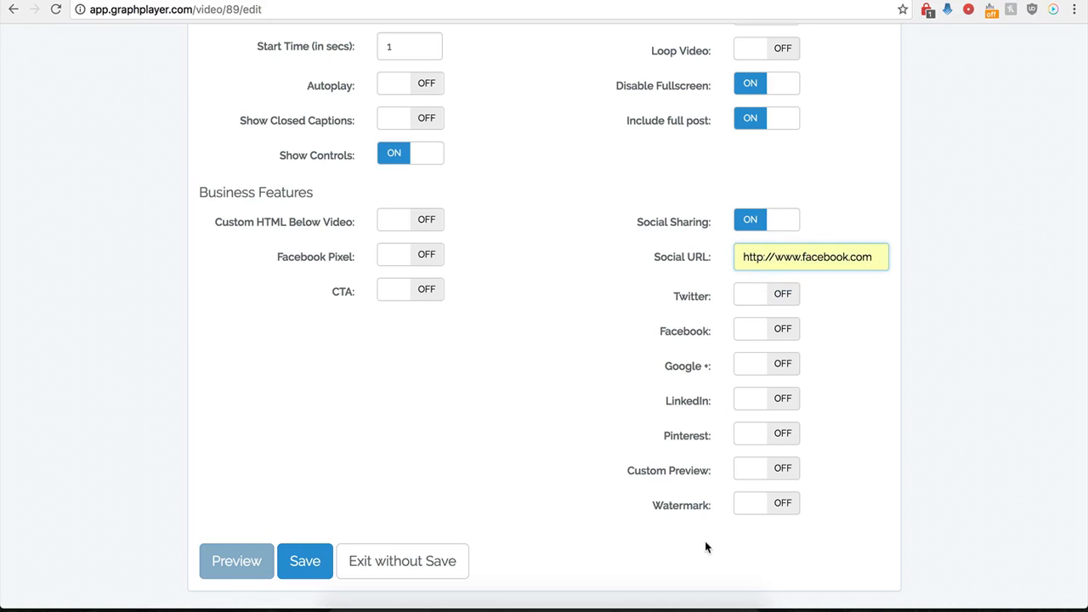
Turn on Twitter sharing with the Twitter Handle "testing" and the Twitter Text "twitter".
{"action": "left_click", "coordinate": [776, 295]}
{"action": "left_click", "coordinate": [761, 358]}
{"action": "left_click", "coordinate": [760, 374]}
{"action": "left_click", "coordinate": [762, 390]}
{"action": "scroll", "coordinate": [668, 391], "scroll_direction": "down", "scroll_amount": 1}
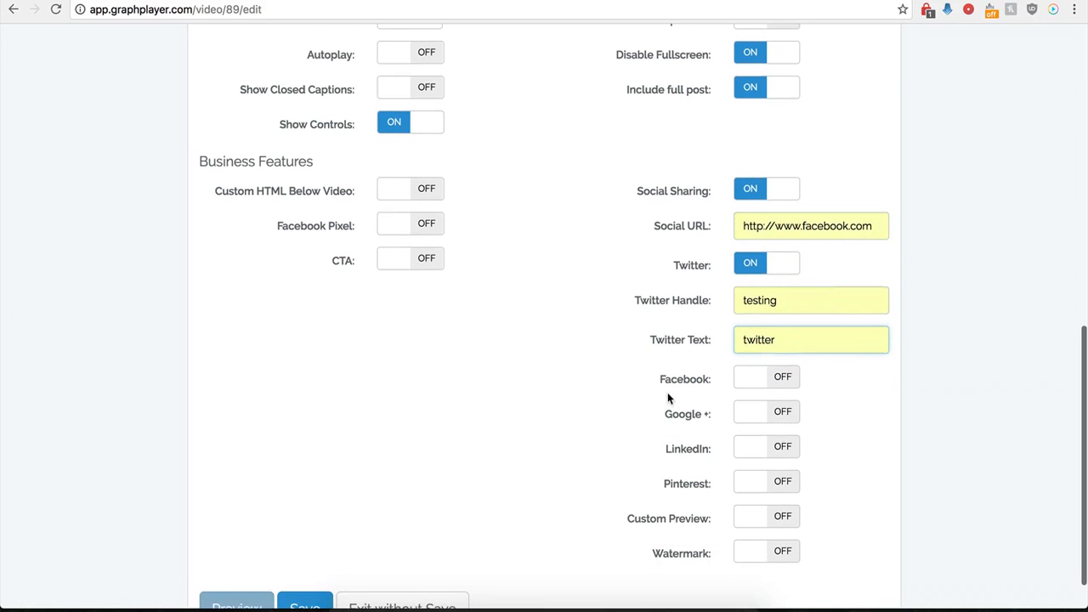
Turn on the Facebook, Google + and LinkedIn sharing options for the player.
{"action": "left_click", "coordinate": [783, 382]}
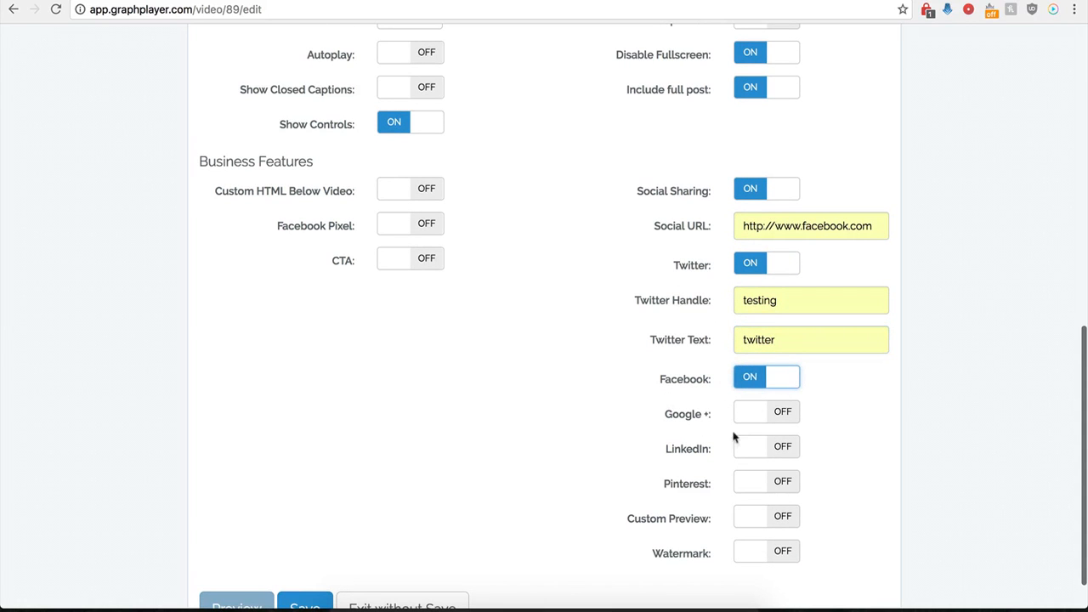
{"action": "left_click", "coordinate": [779, 413]}
{"action": "left_click", "coordinate": [779, 448]}
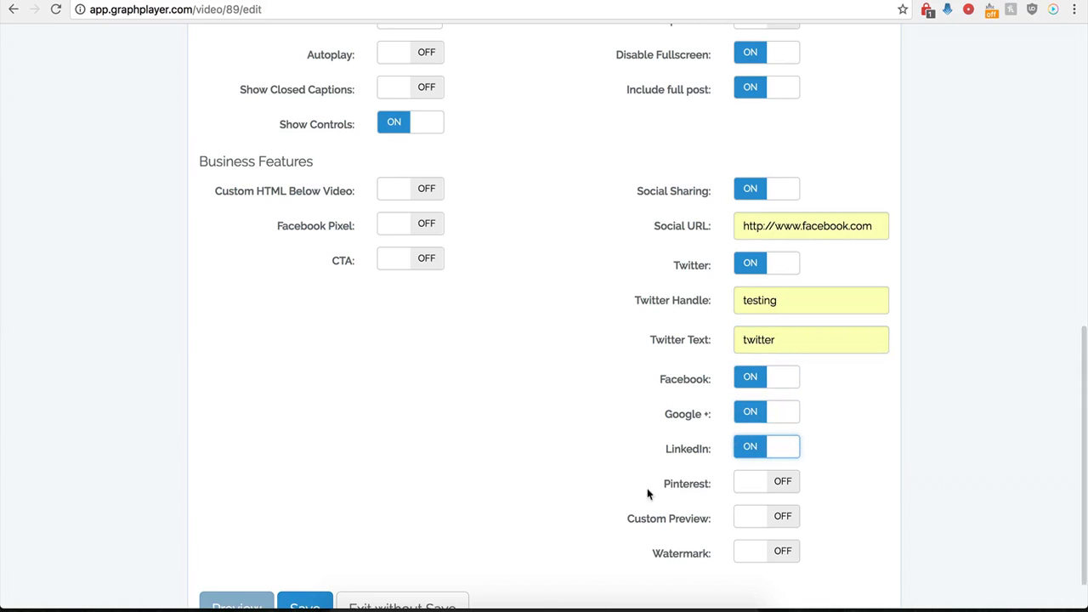
{"action": "scroll", "coordinate": [733, 433], "scroll_direction": "down", "scroll_amount": 2}
Save the player and reload the Test page to check the social sharing buttons below the video.
{"action": "left_click", "coordinate": [308, 565]}
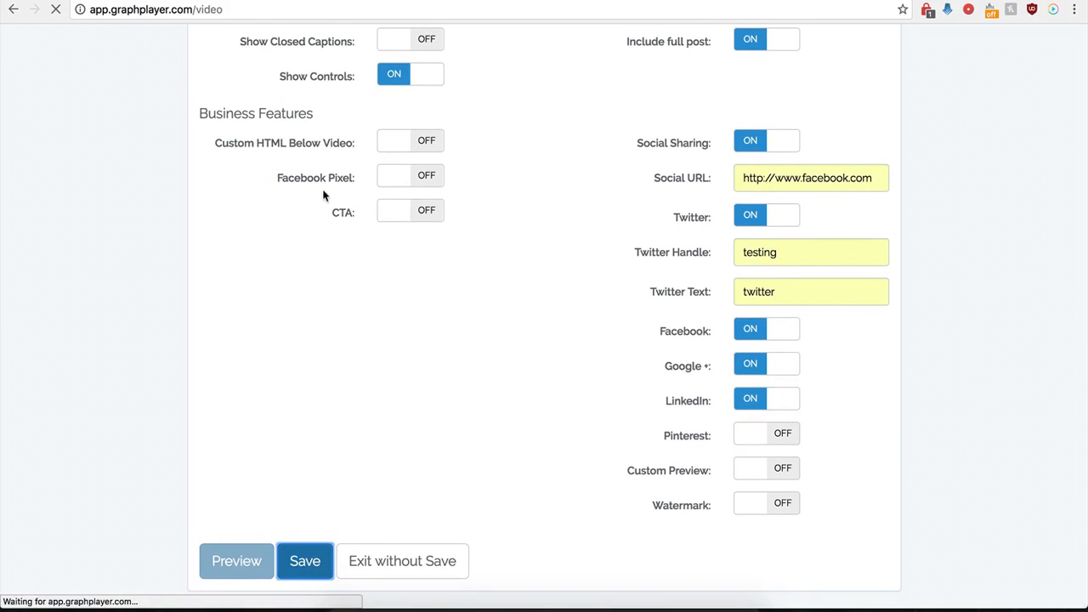
{"action": "left_click", "coordinate": [116, 1]}
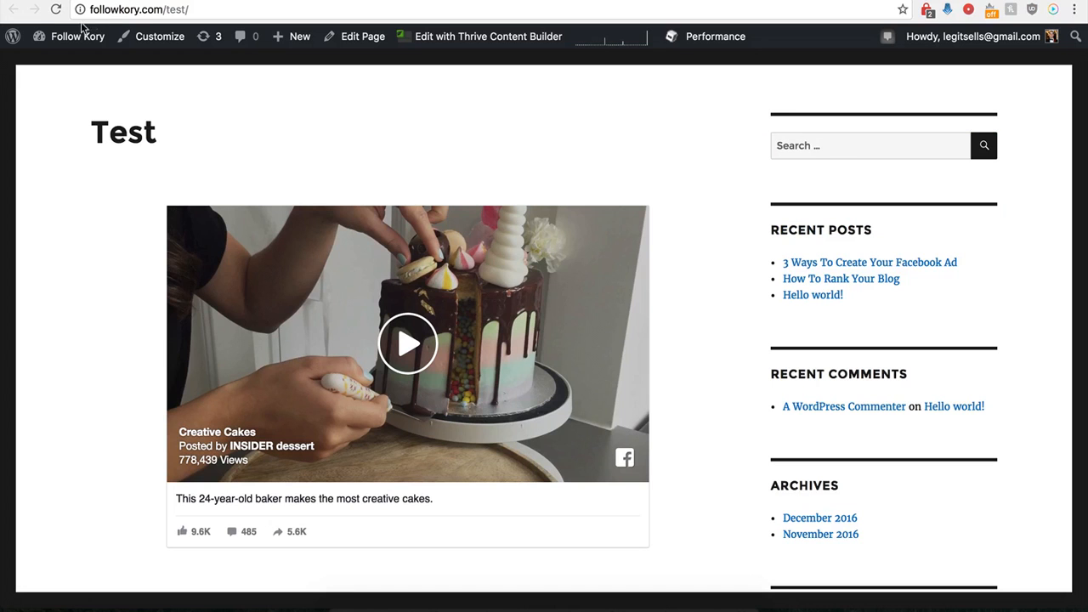
{"action": "left_click", "coordinate": [56, 10]}
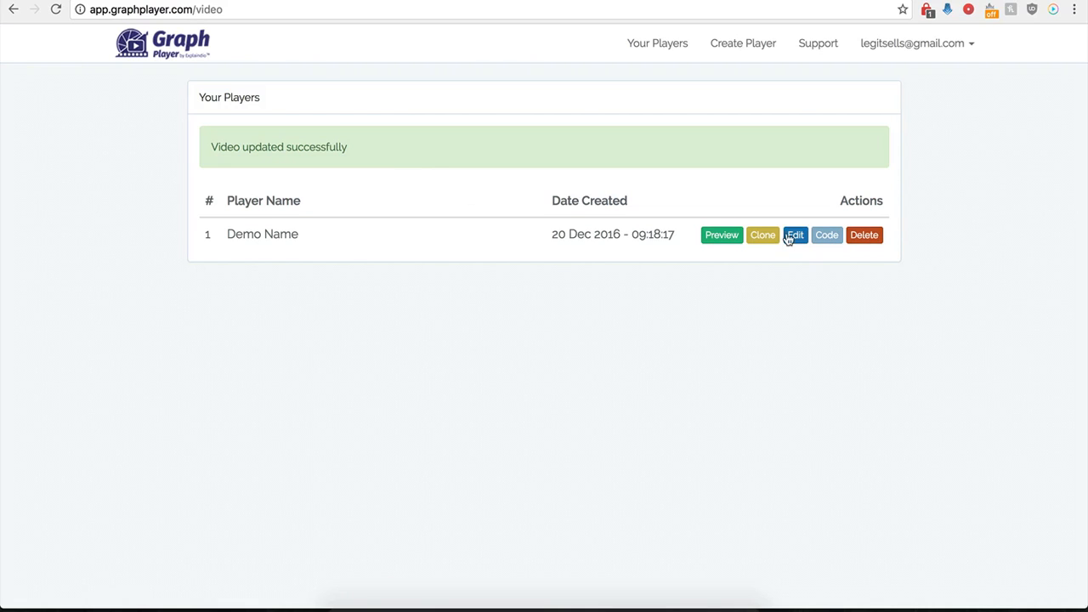
Open the Demo Name player for editing and turn off Social Sharing.
{"action": "left_click", "coordinate": [790, 238]}
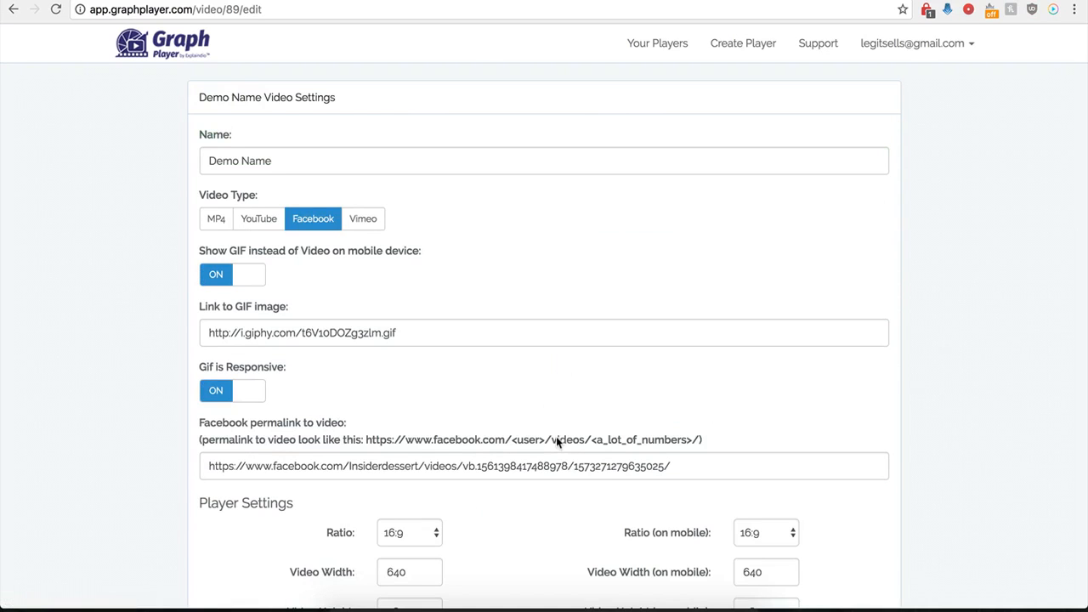
{"action": "scroll", "coordinate": [607, 463], "scroll_direction": "down", "scroll_amount": 10}
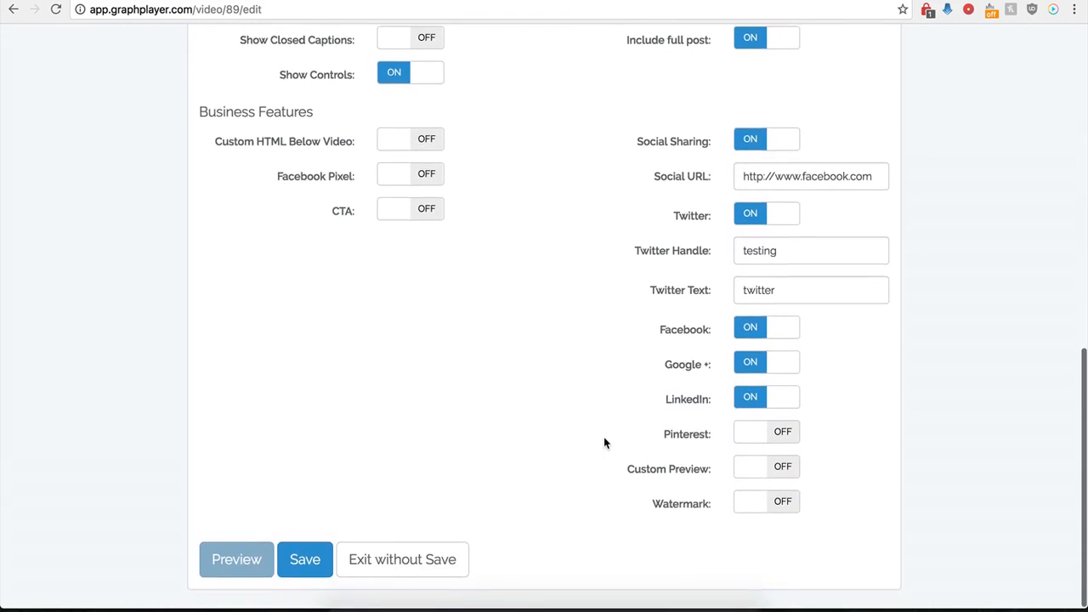
{"action": "left_click", "coordinate": [748, 144]}
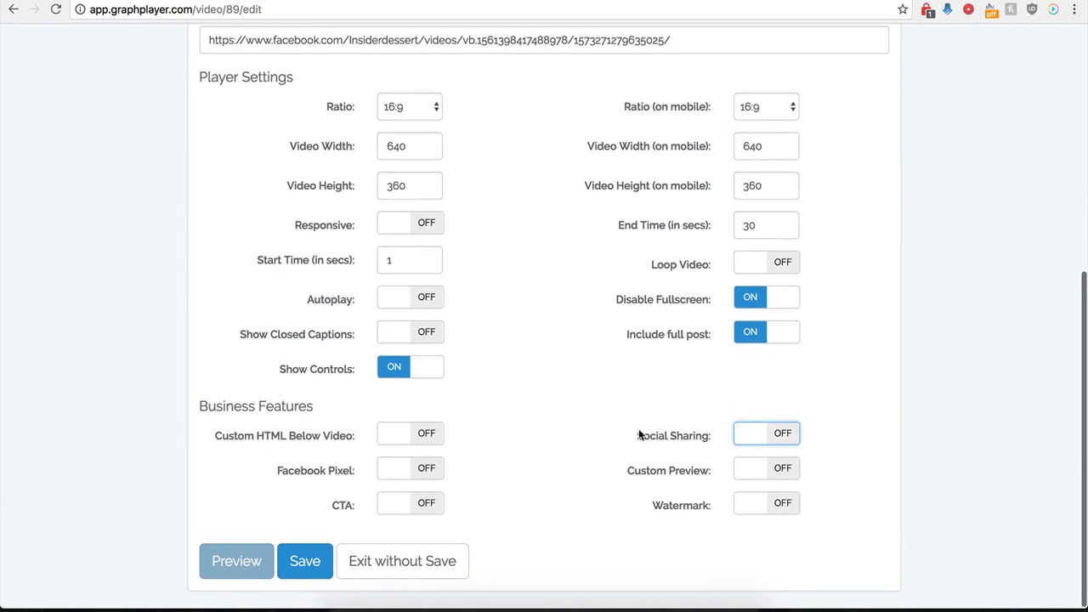
Turn on Custom Preview and paste the hdwpro.com image address as the Preview Image URL.
{"action": "left_click", "coordinate": [782, 470]}
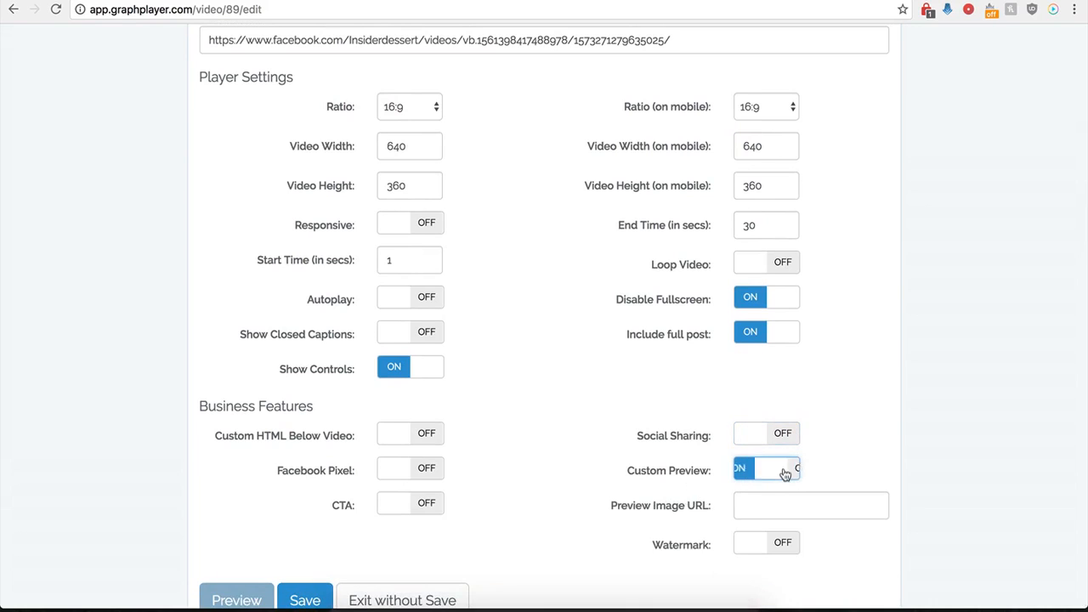
{"action": "left_click", "coordinate": [754, 508]}
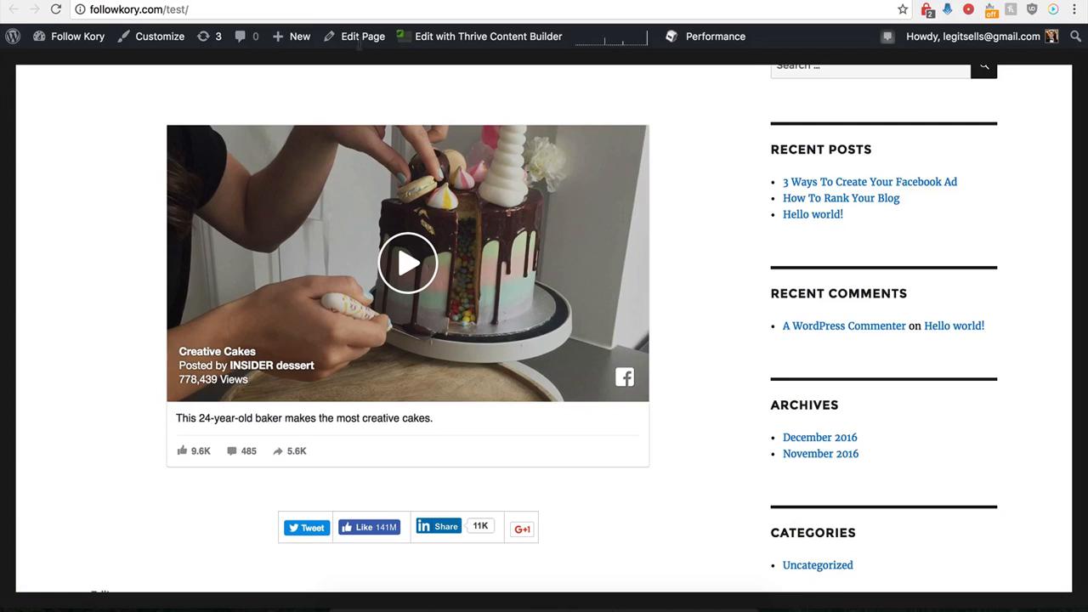
{"action": "scroll", "coordinate": [205, 314], "scroll_direction": "up", "scroll_amount": 1}
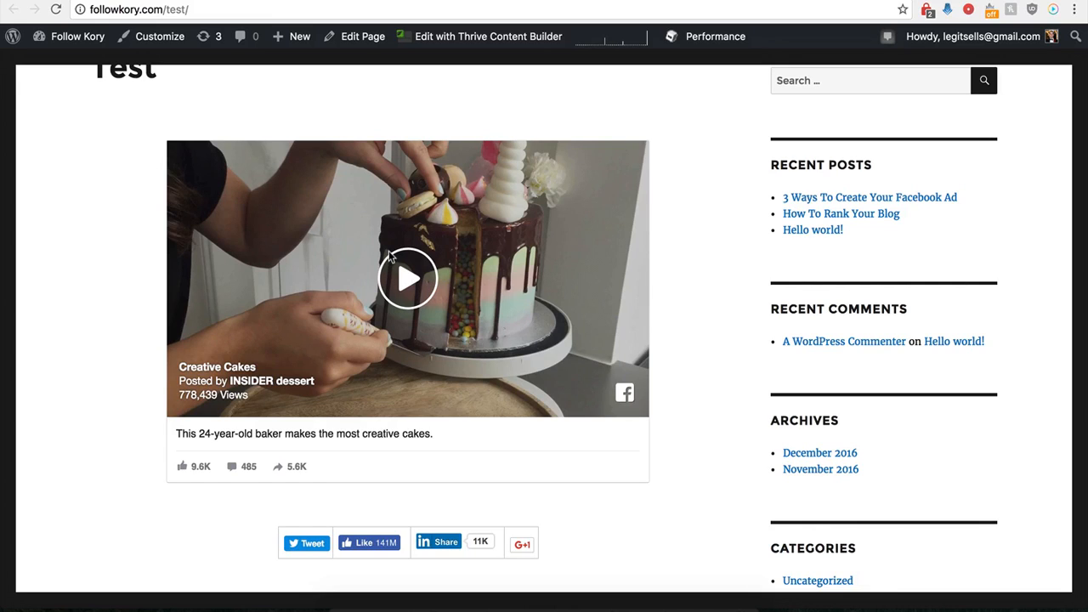
{"action": "scroll", "coordinate": [322, 237], "scroll_direction": "up", "scroll_amount": 1}
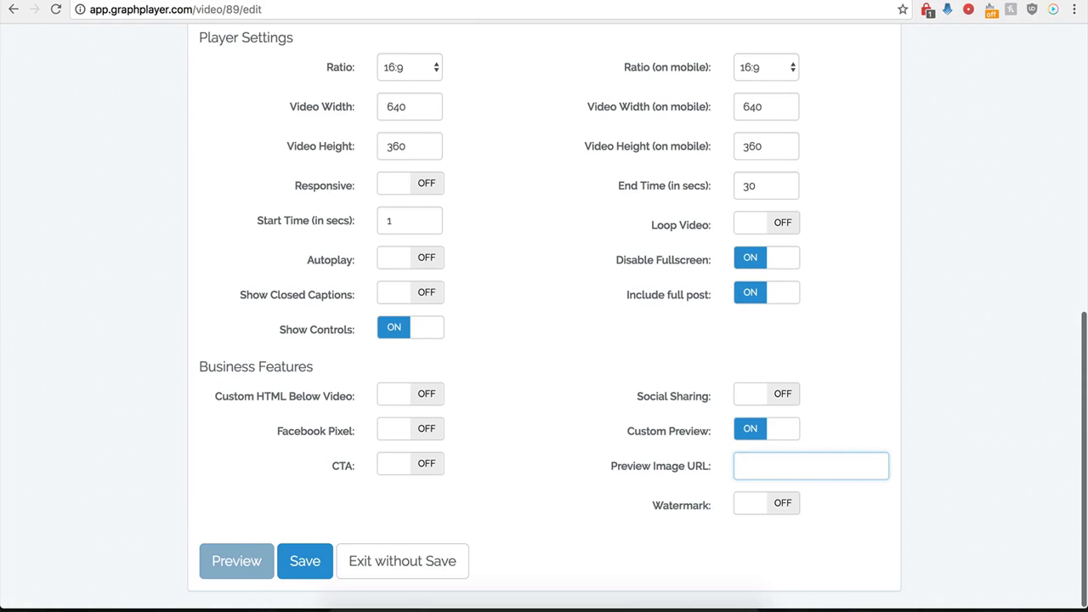
{"action": "left_click", "coordinate": [758, 465]}
{"action": "key", "text": "super+v"}
{"action": "left_click", "coordinate": [644, 463]}
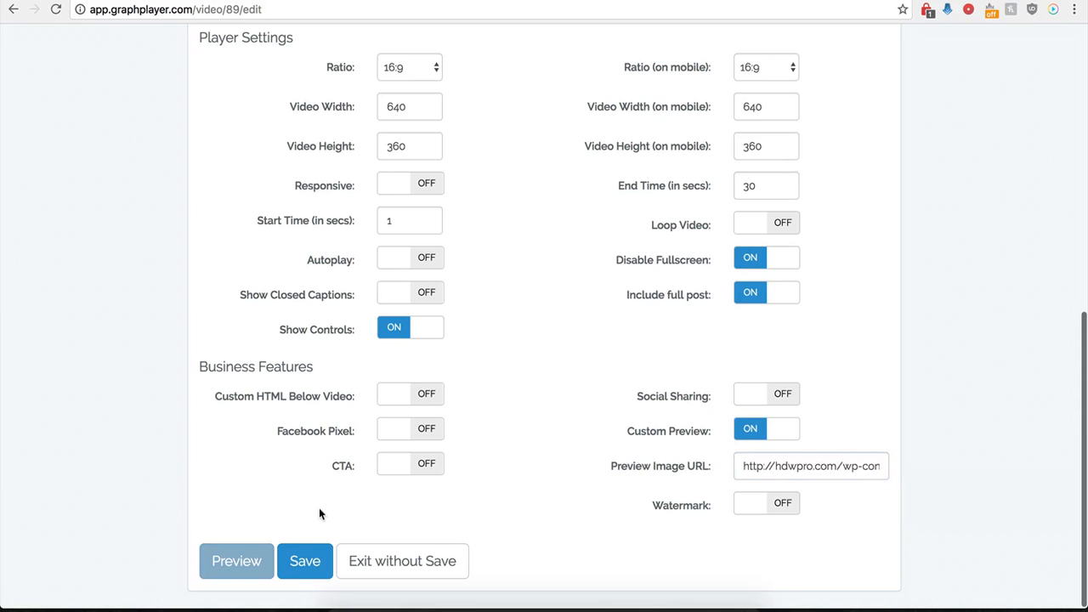
Save the player and reload the Test page to check the custom preview image.
{"action": "left_click", "coordinate": [304, 561]}
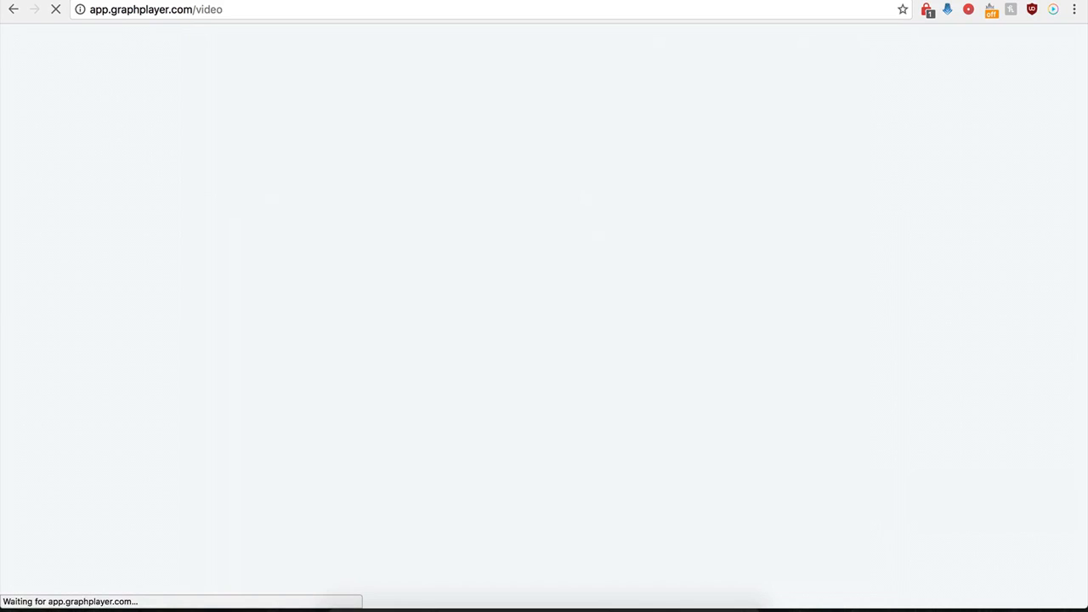
{"action": "left_click", "coordinate": [201, 1]}
{"action": "left_click", "coordinate": [57, 10]}
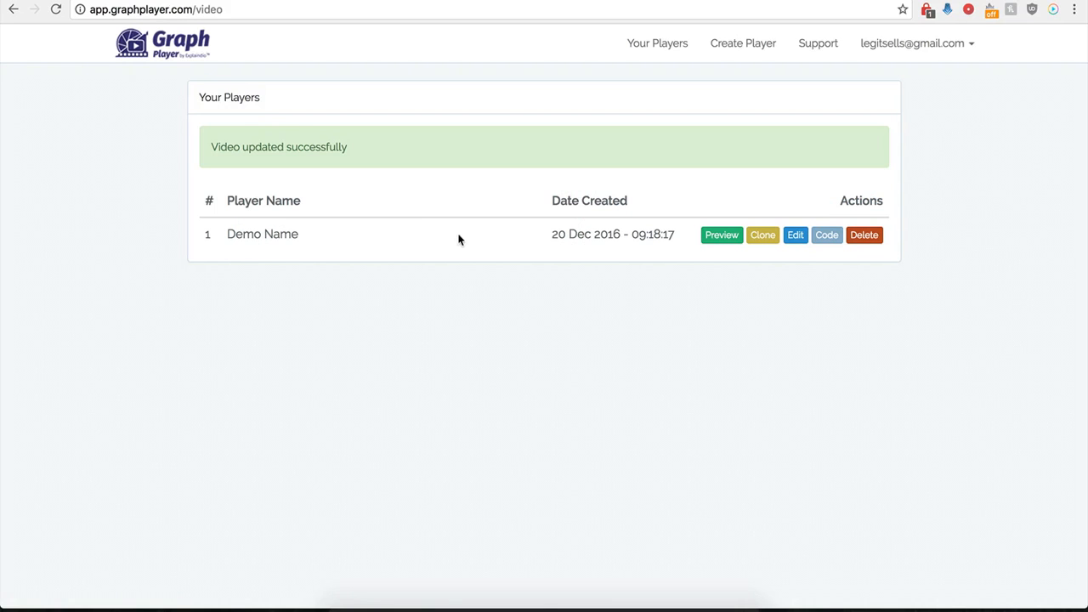
Open the Demo Name player for editing again and turn off Custom Preview.
{"action": "left_click", "coordinate": [797, 236]}
{"action": "scroll", "coordinate": [649, 422], "scroll_direction": "down", "scroll_amount": 5}
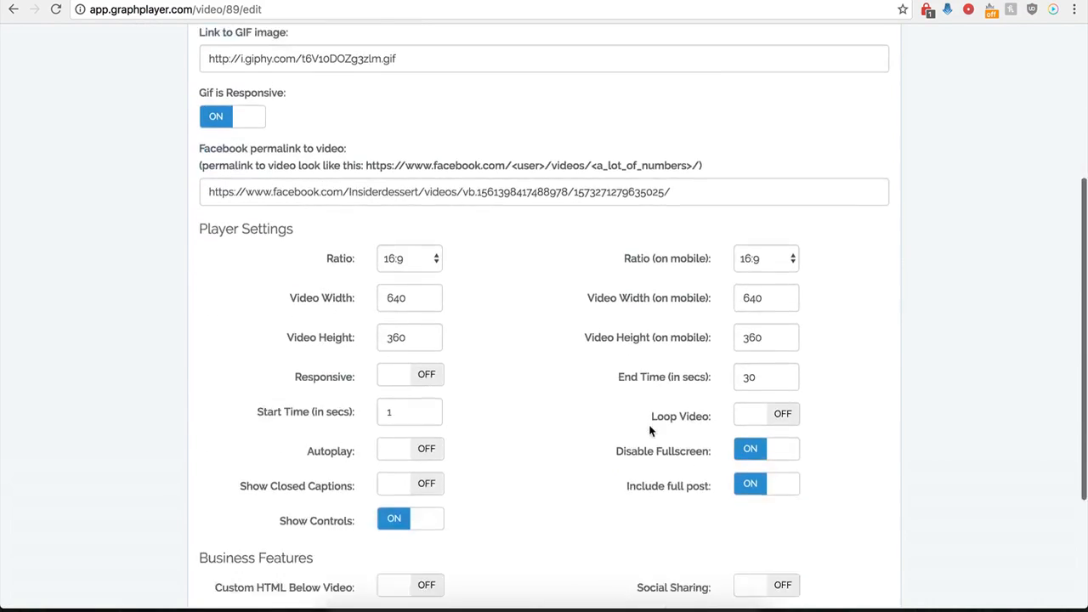
{"action": "left_click", "coordinate": [739, 435]}
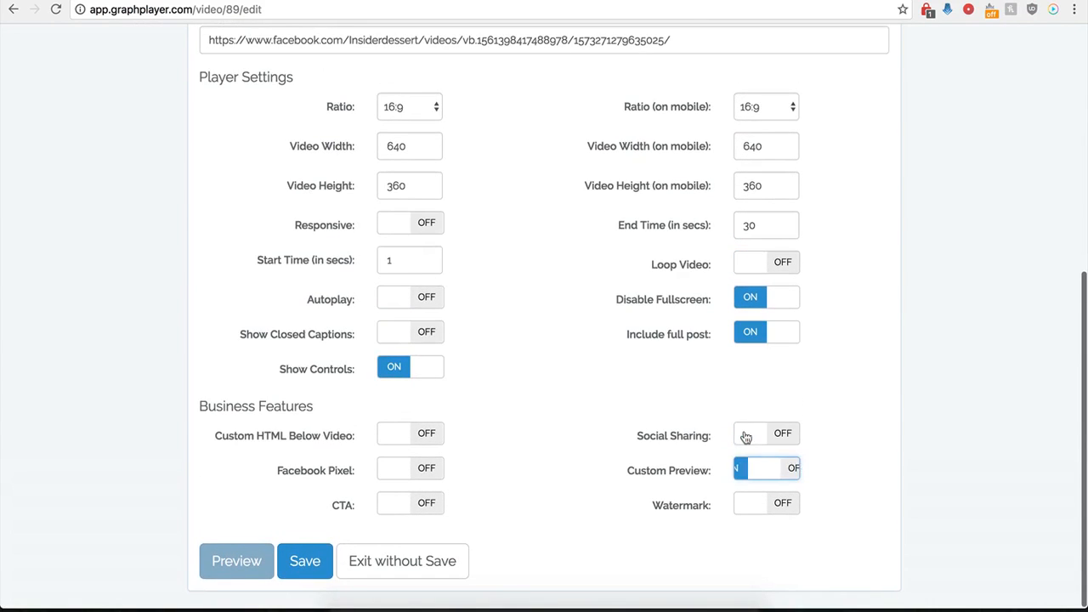
Turn on Watermark and examine its image URL, link, click action, position, opacity and scale settings.
{"action": "left_click", "coordinate": [786, 504]}
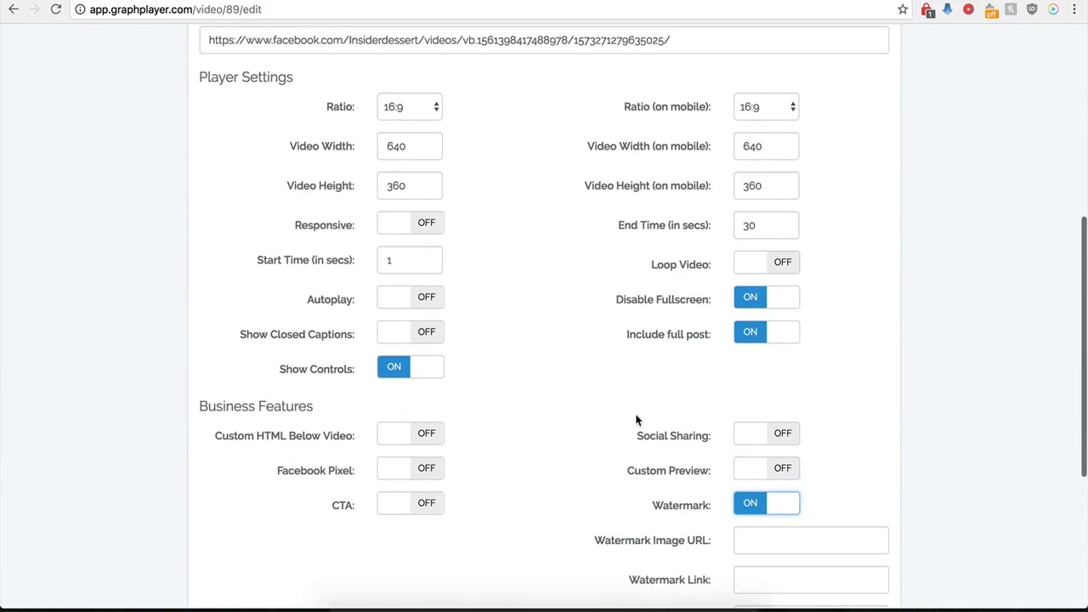
{"action": "scroll", "coordinate": [644, 533], "scroll_direction": "down", "scroll_amount": 1}
{"action": "scroll", "coordinate": [680, 535], "scroll_direction": "down", "scroll_amount": 3}
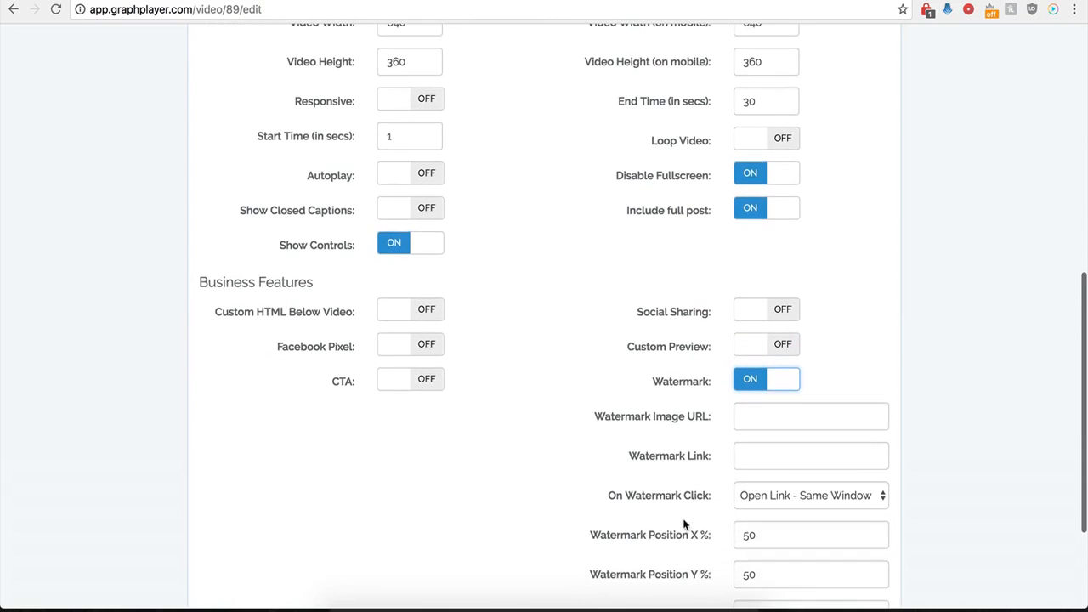
{"action": "left_click", "coordinate": [755, 419]}
{"action": "scroll", "coordinate": [659, 438], "scroll_direction": "down", "scroll_amount": 4}
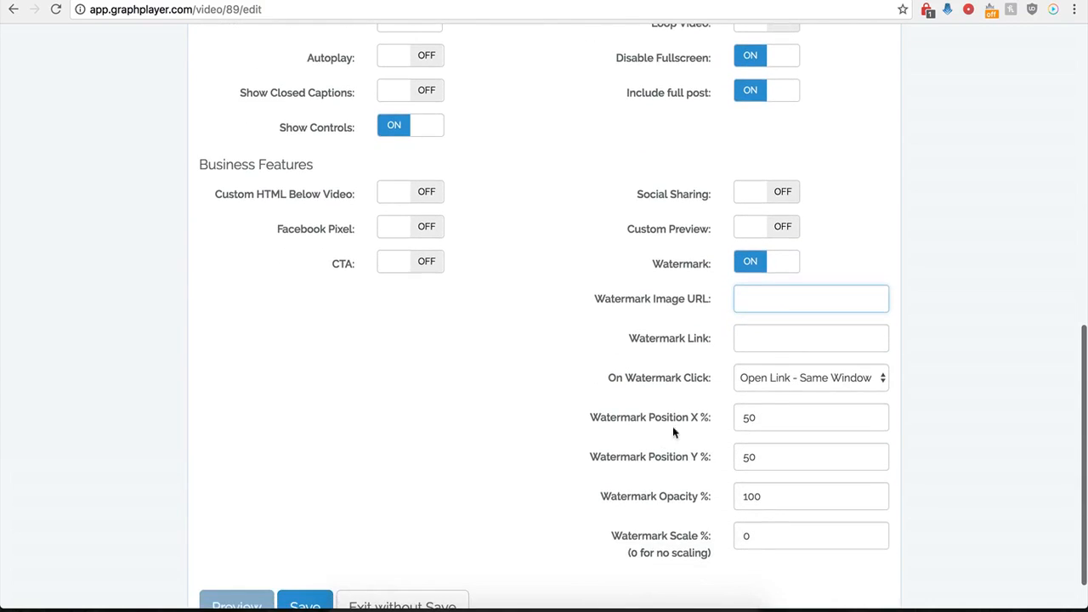
{"action": "left_click", "coordinate": [748, 337]}
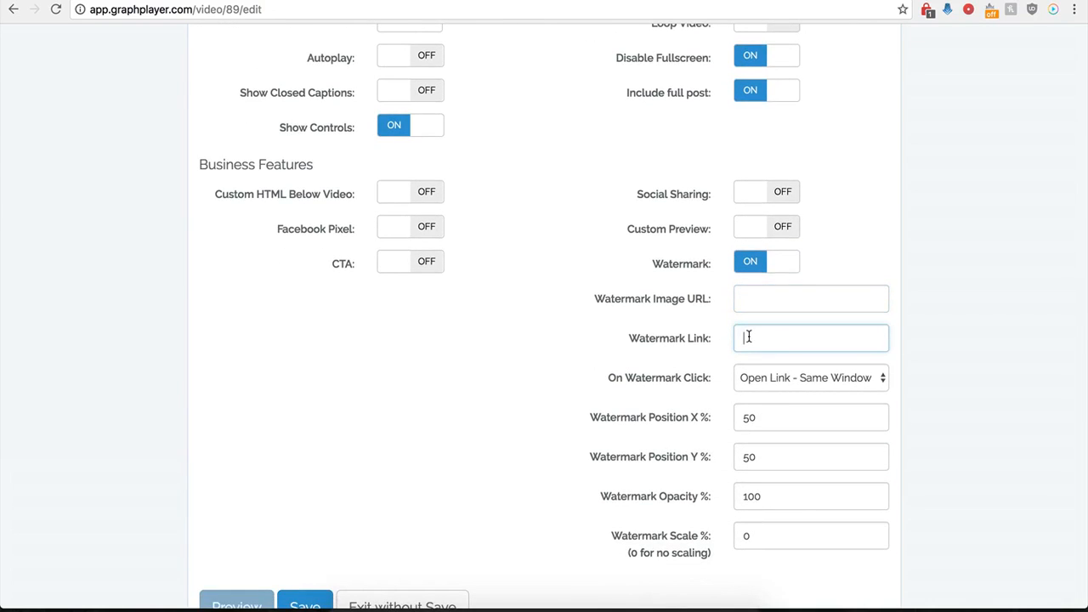
{"action": "left_click", "coordinate": [826, 377]}
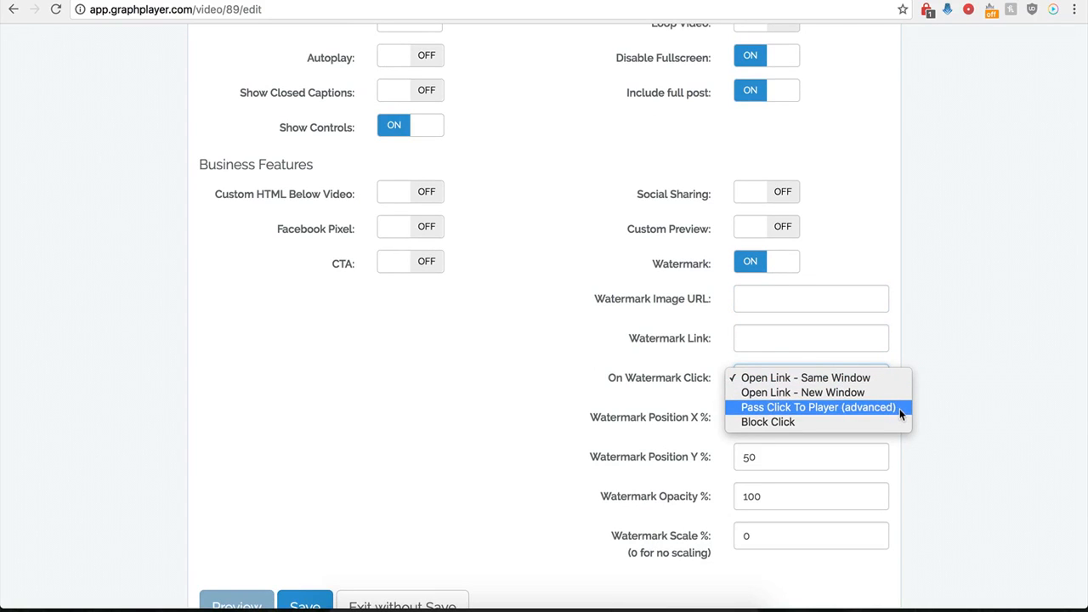
{"action": "left_click", "coordinate": [590, 362]}
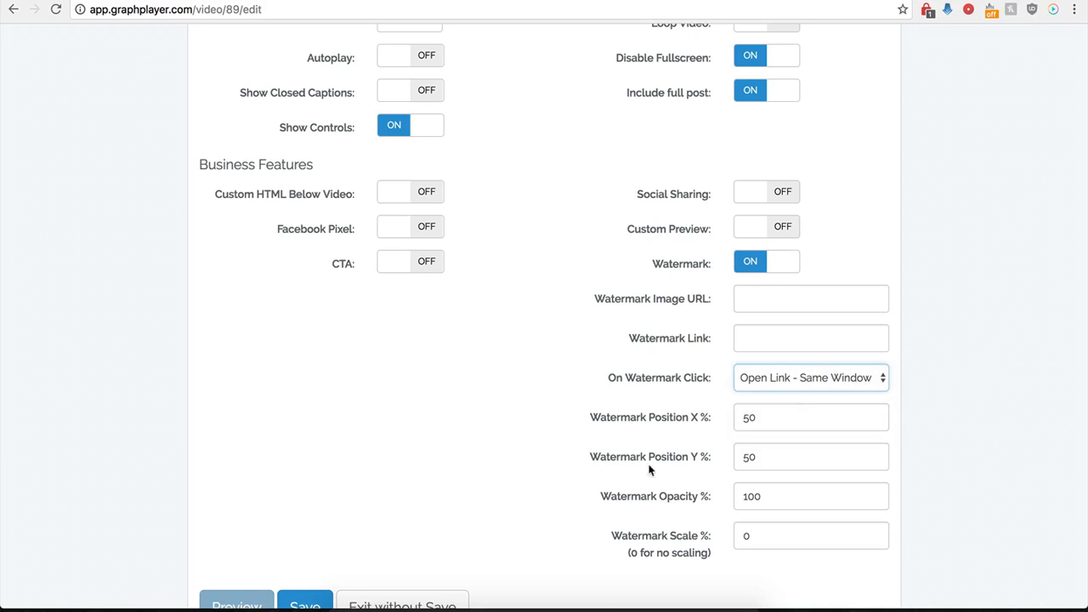
Briefly turn on the CTA to compare its settings with the watermark's, and turn both features off.
{"action": "left_click", "coordinate": [419, 266]}
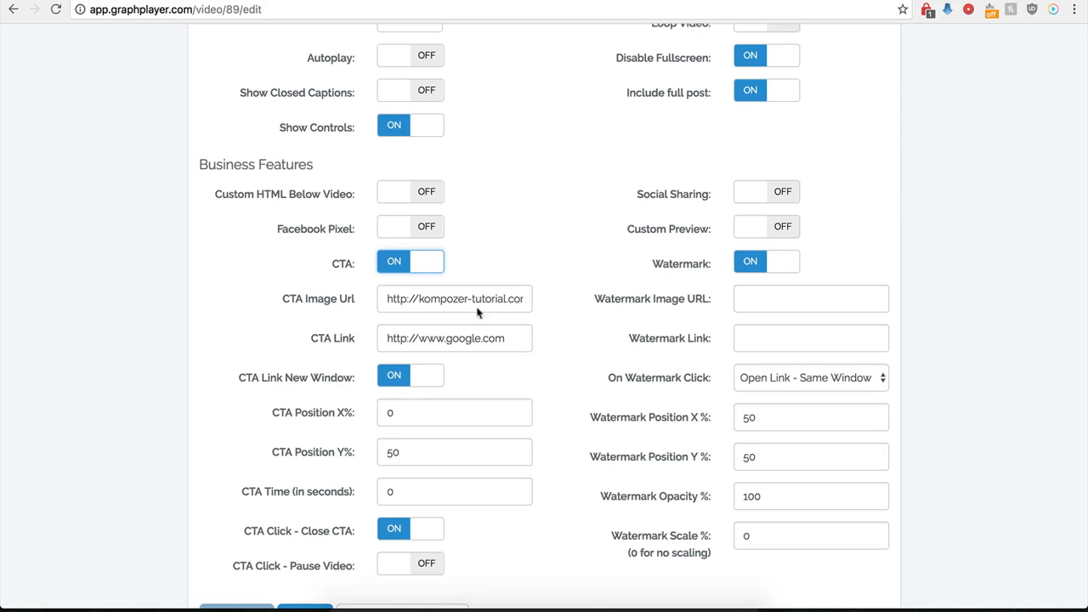
{"action": "left_click", "coordinate": [414, 272]}
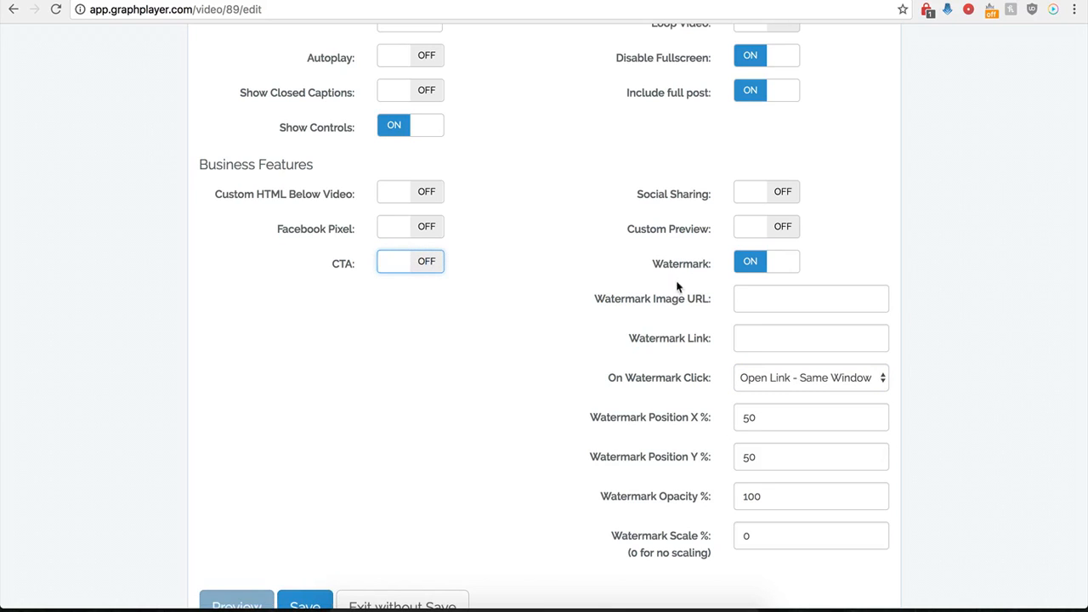
{"action": "left_click", "coordinate": [751, 266]}
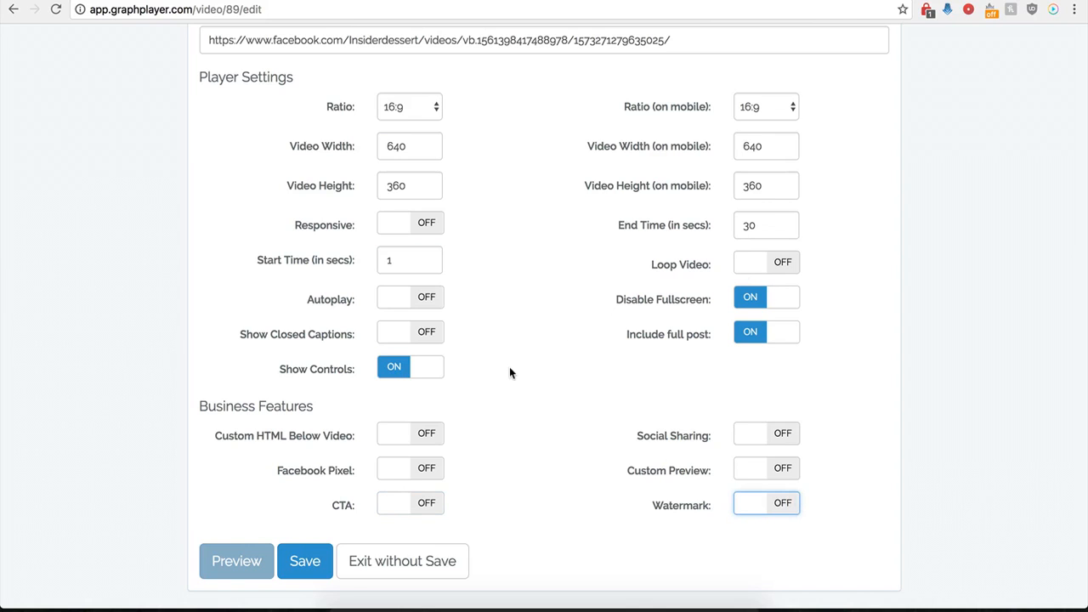